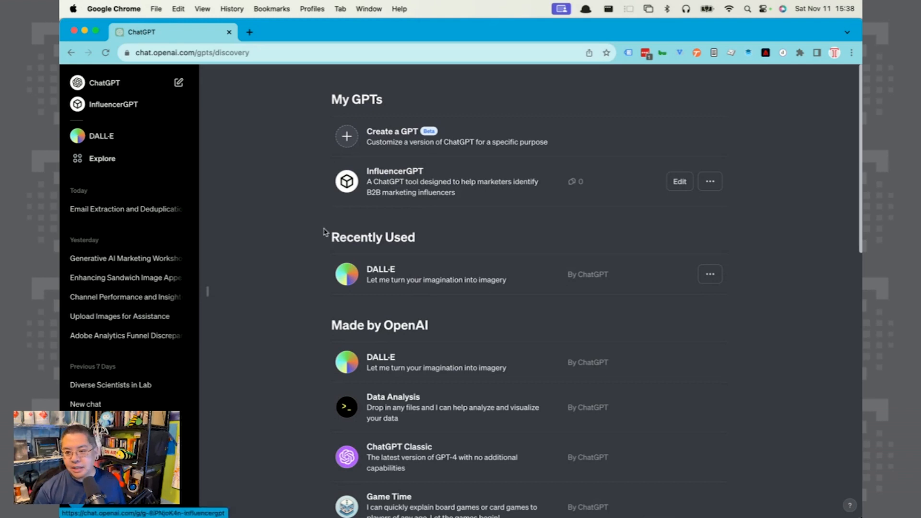
Collapse the chat history sidebar and start creating a new GPT
click(207, 291)
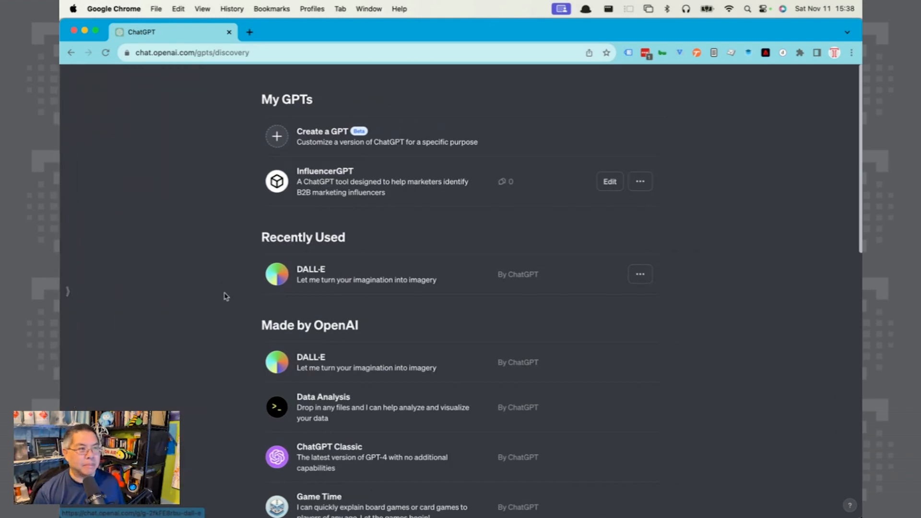
click(333, 136)
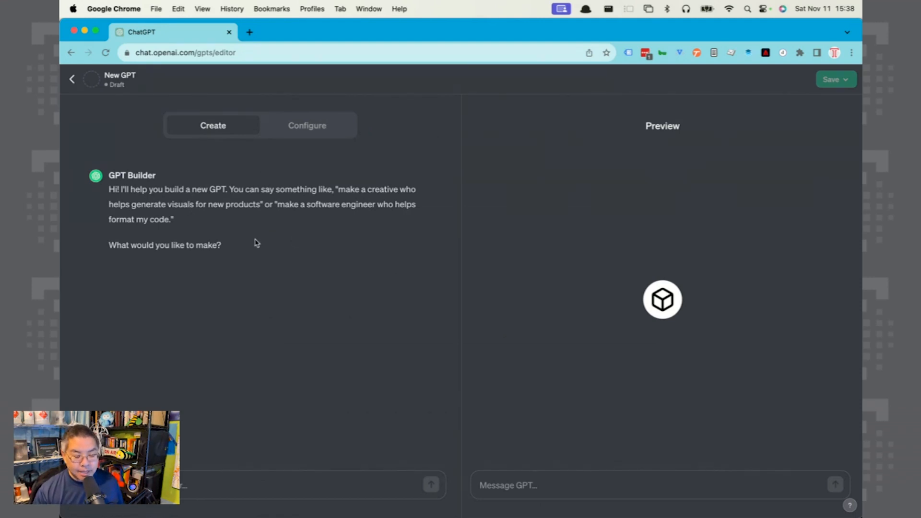
Examine the new GPT's manual configuration form, including its name, description, instructions, conversation starters and capabilities
click(309, 129)
scroll(329, 384, down, 3)
scroll(329, 380, up, 3)
scroll(328, 373, down, 1)
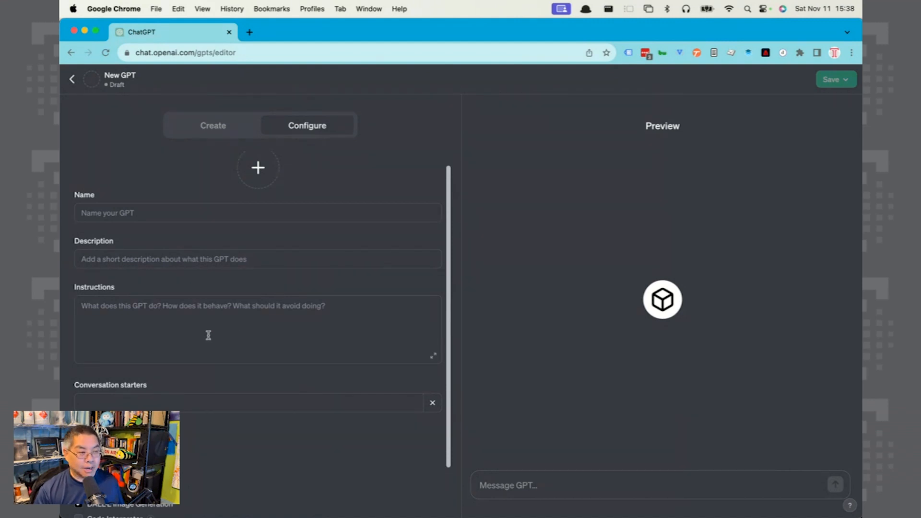
scroll(311, 389, down, 1)
scroll(302, 399, down, 1)
scroll(294, 407, up, 3)
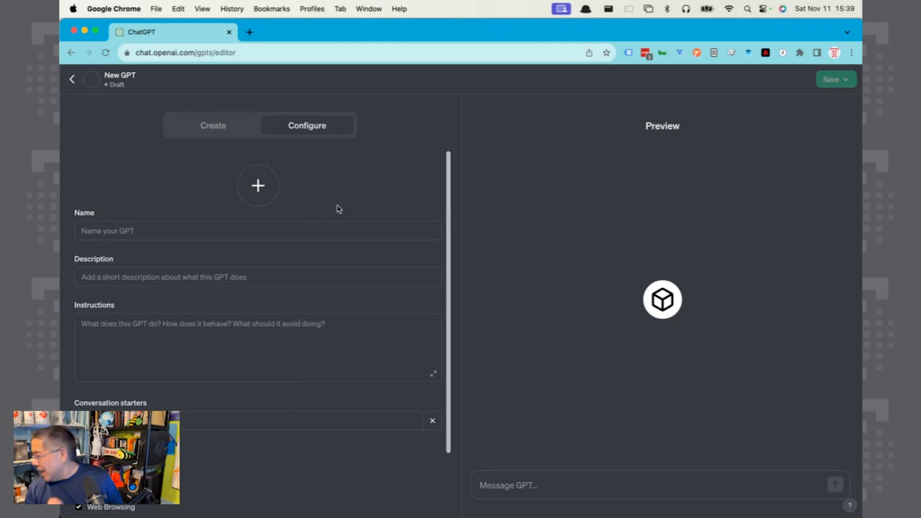
Return to the conversational builder and begin the request with "I want to make a ChatGPT custom instance, a custom GPT, of myself."
click(215, 135)
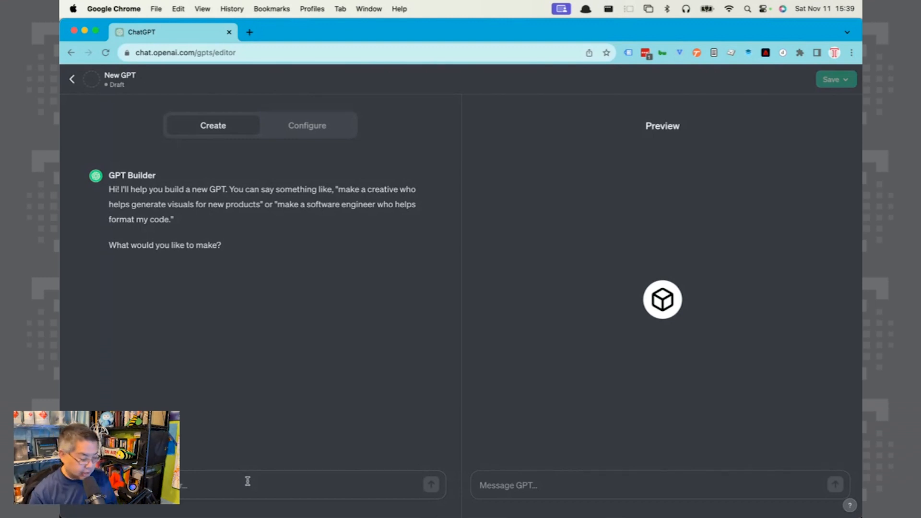
text(I)
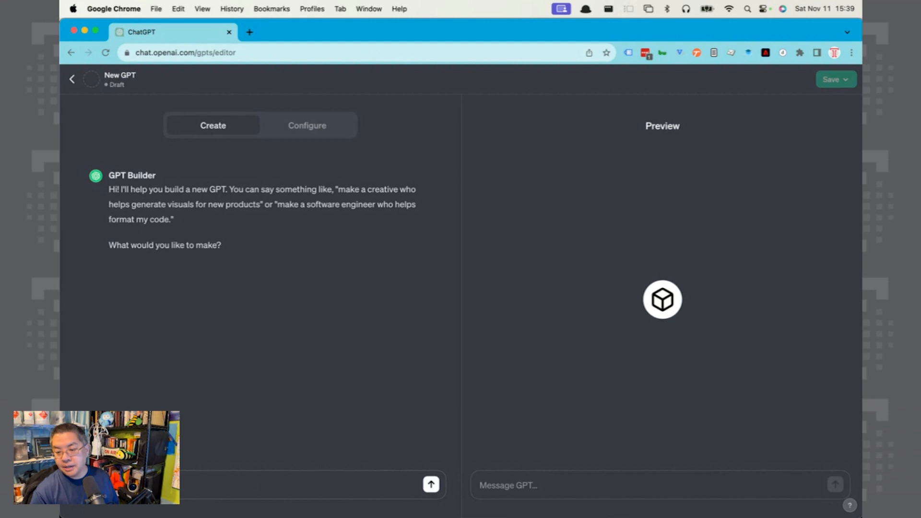
text(GPT custom)
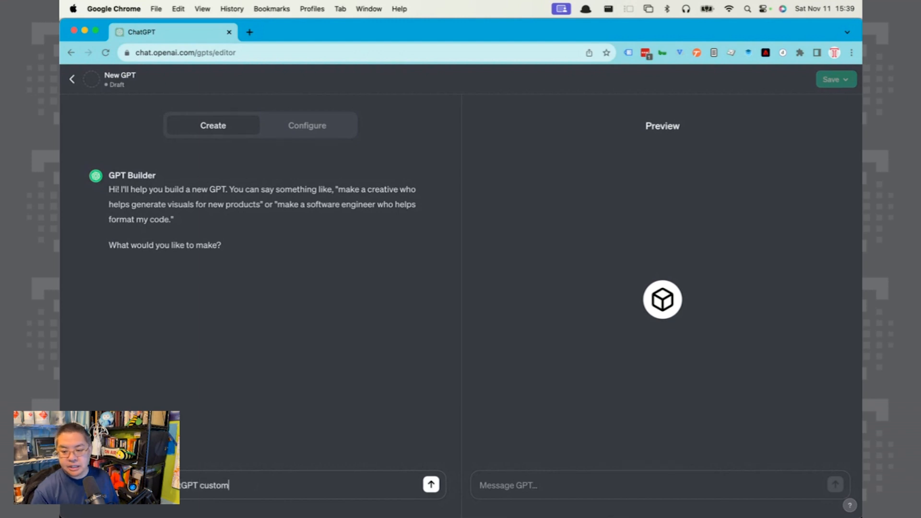
text( instance, a custom)
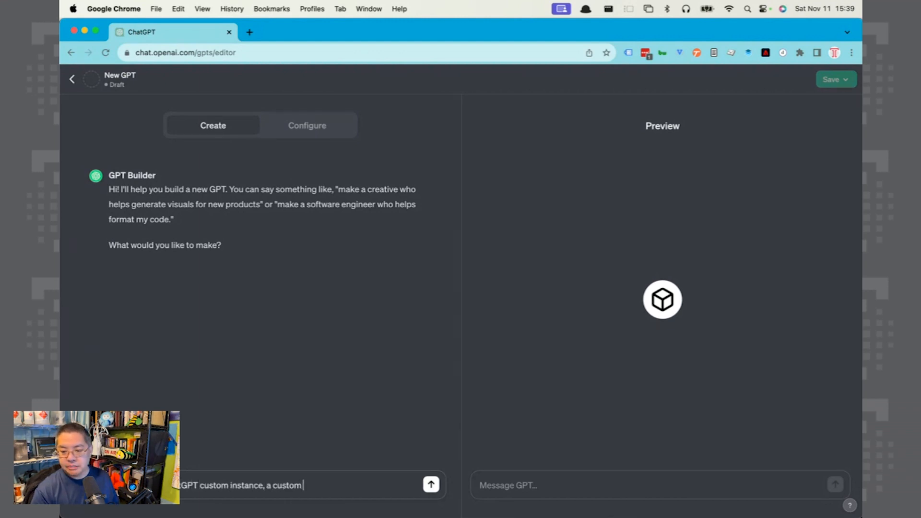
text( GPT, of myself)
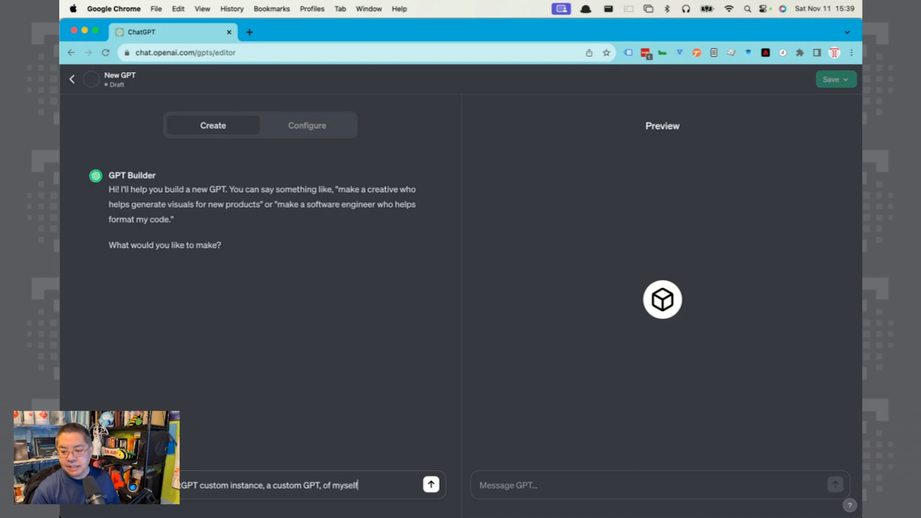
text(. I want to make )
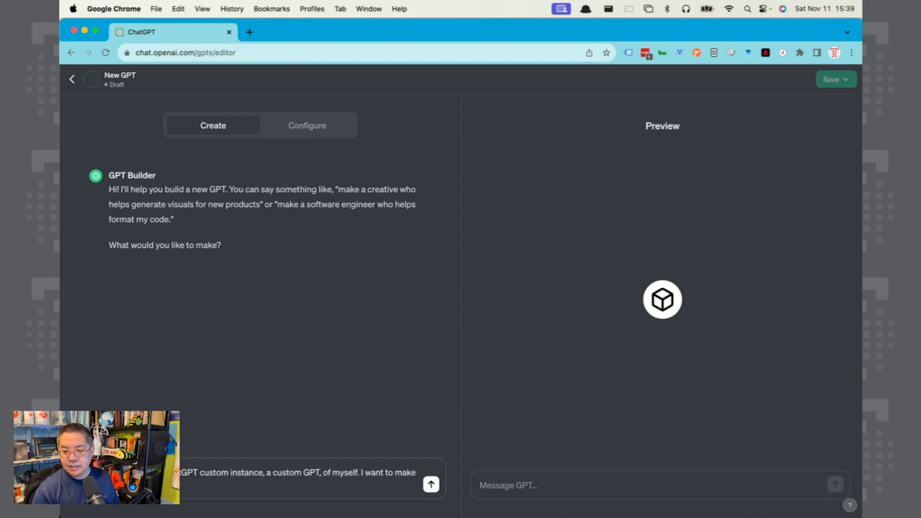
Continue the request: a digital twin of the author, learning writing style, tone of voice, topics of interest and thinking about problems from uploaded writing
text(topher Penn. I will upload a writing sample of my writing, quit)
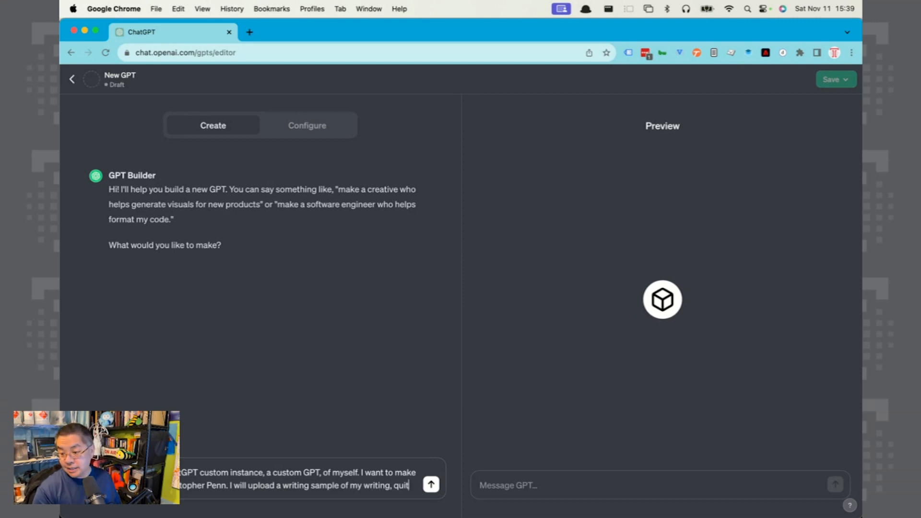
text(e a )
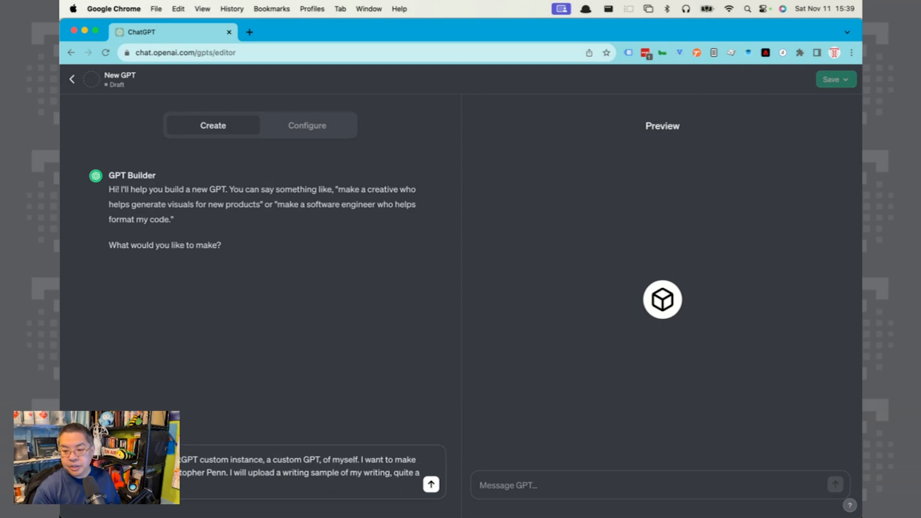
text(an read it)
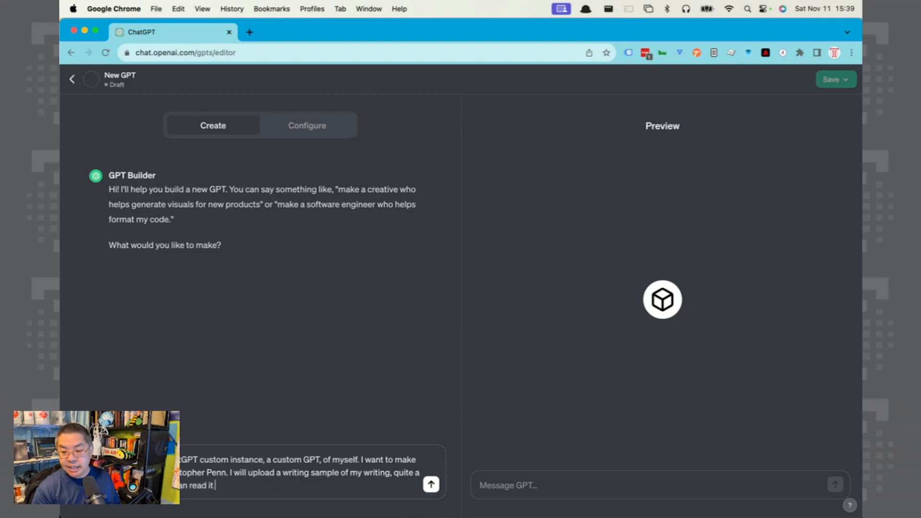
text( and understand my)
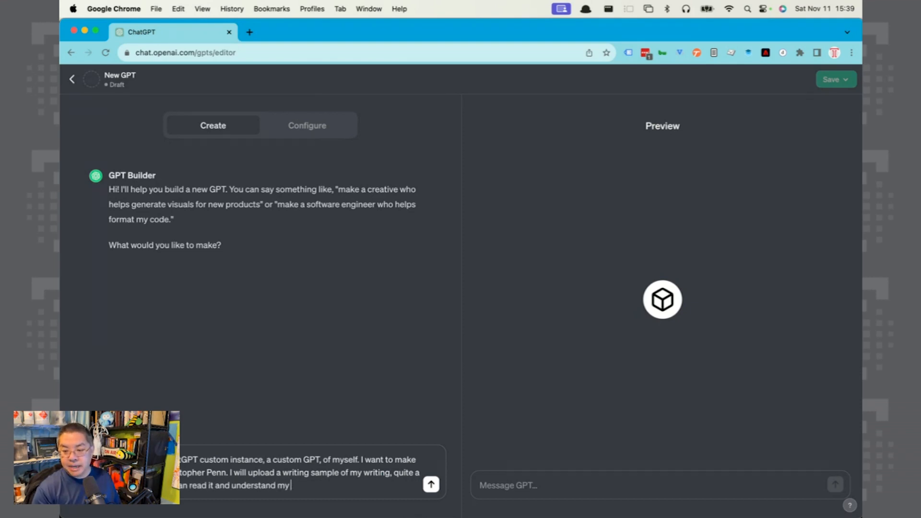
text( writing style, my t)
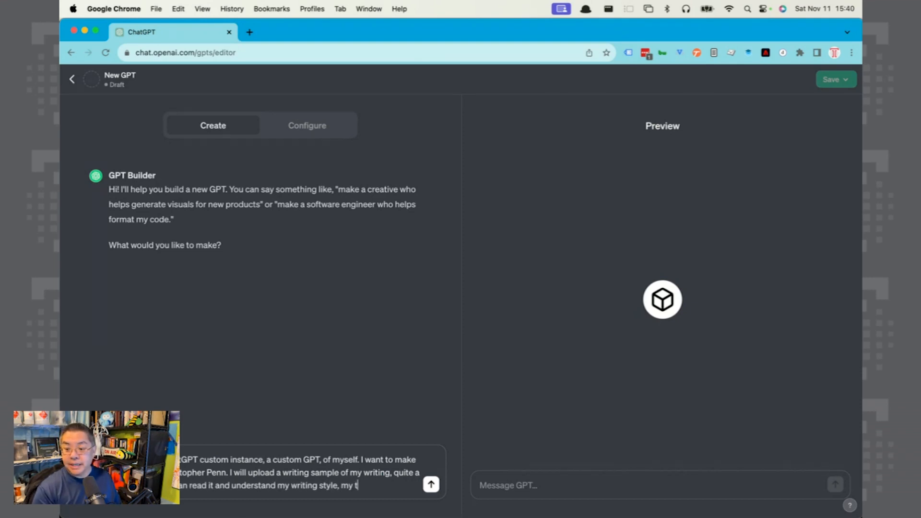
text(one of voice, my )
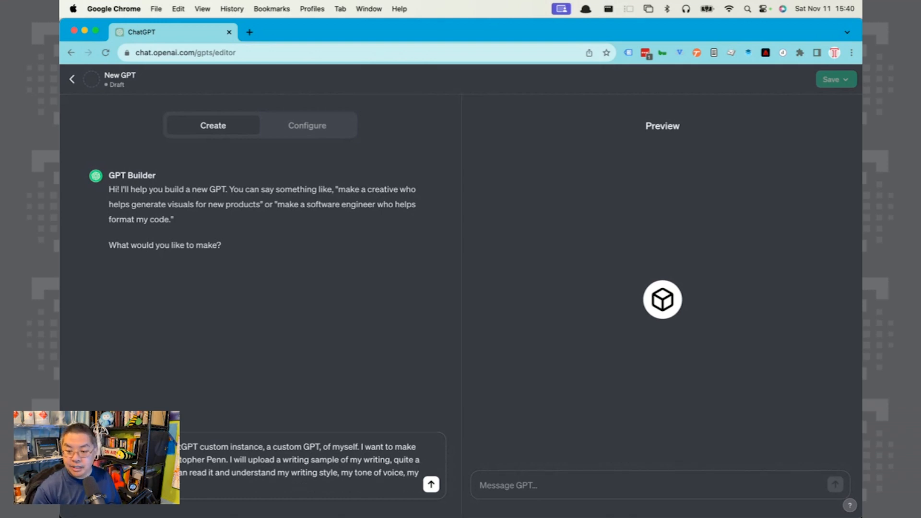
text(d the way I thik)
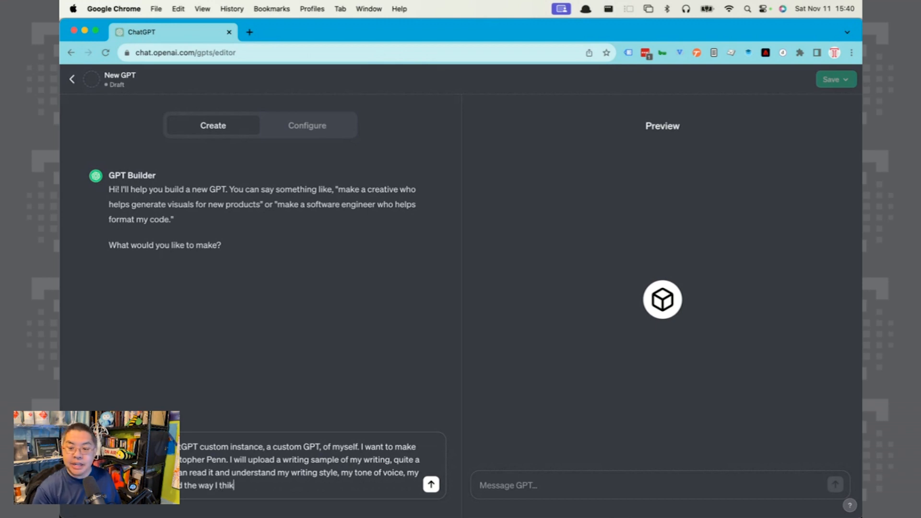
key(BackSpace)
text(nk about problems.)
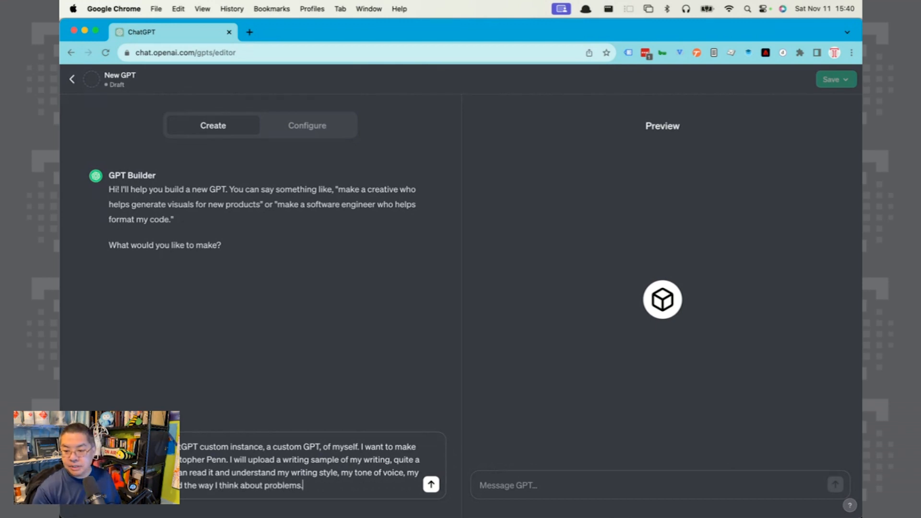
text( I'm going to go ahead and)
text(oad)
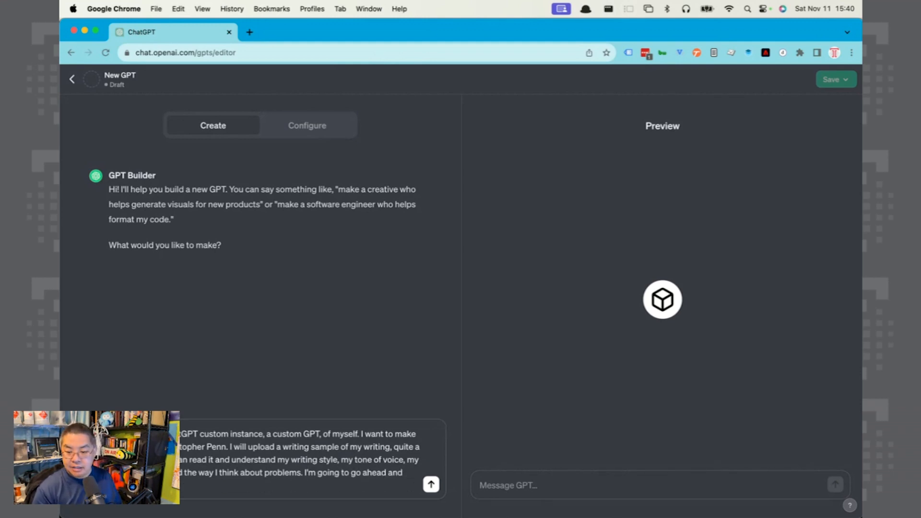
text( now.)
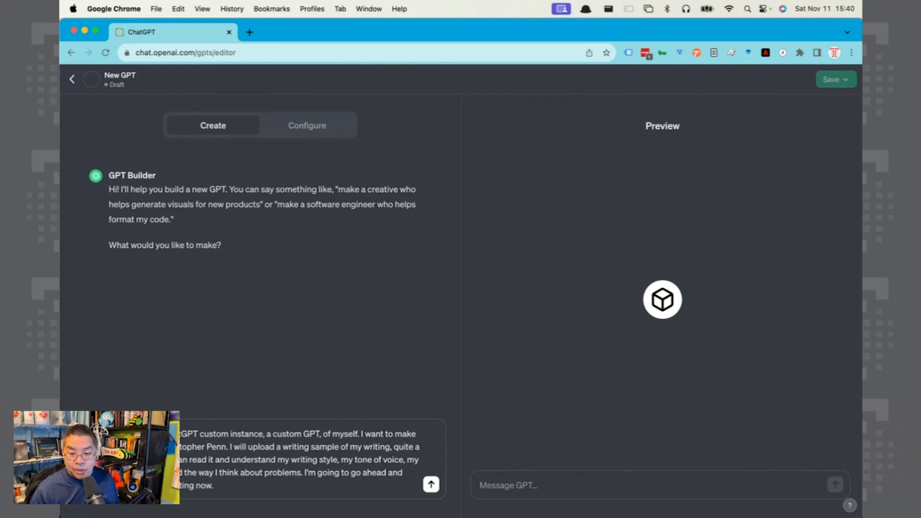
Attach the EPUB the_woefully_incomplete_book_on_generative_ai from the textfiles folder as the writing sample and send the request
click(89, 484)
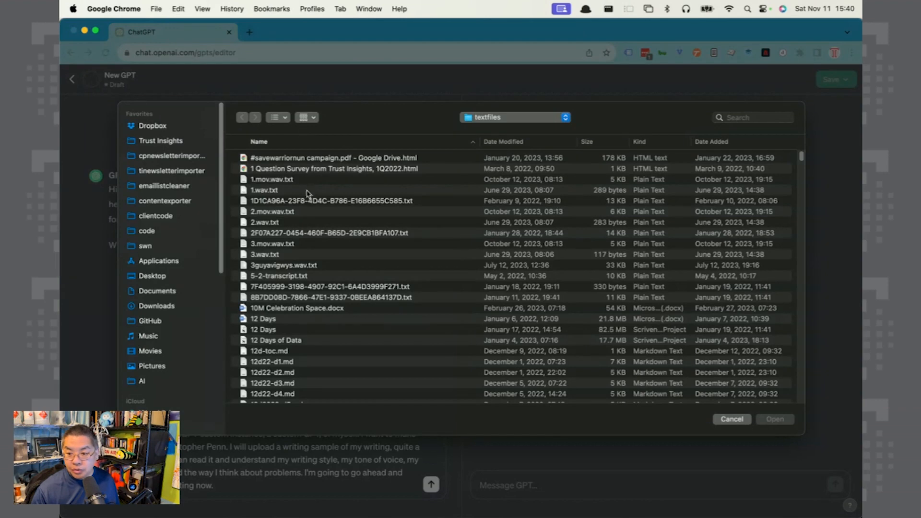
click(517, 144)
click(365, 170)
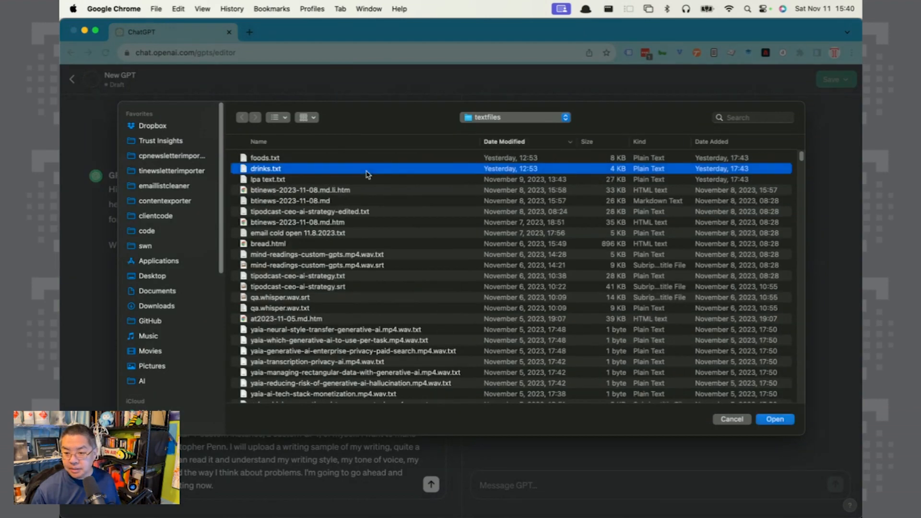
key(w)
click(269, 142)
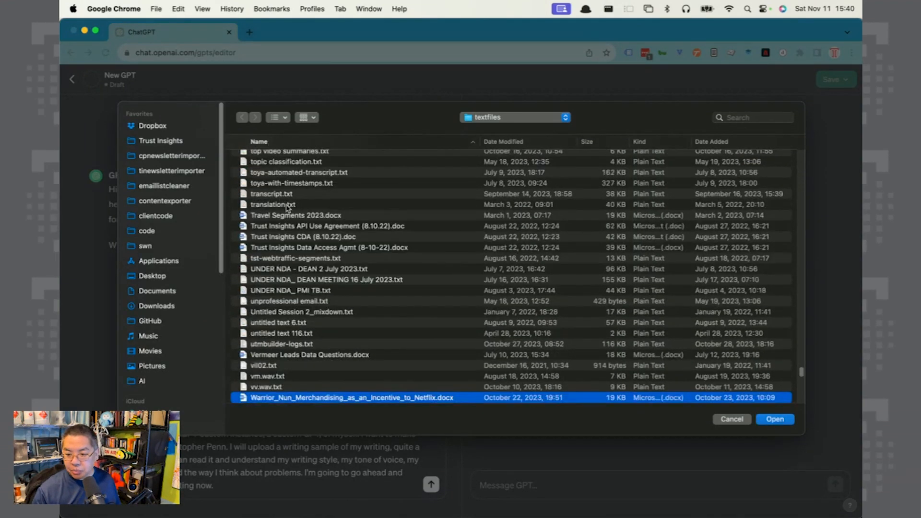
scroll(316, 309, down, 5)
scroll(317, 310, up, 15)
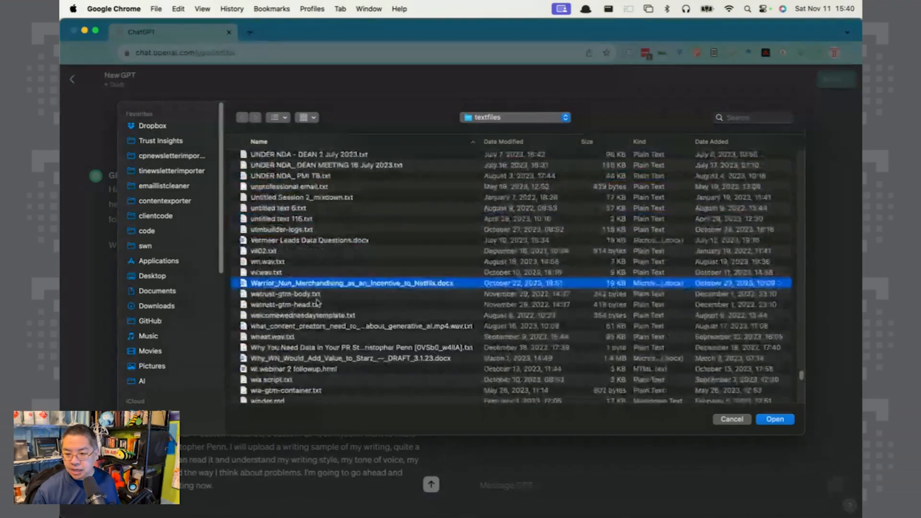
scroll(317, 275, up, 5)
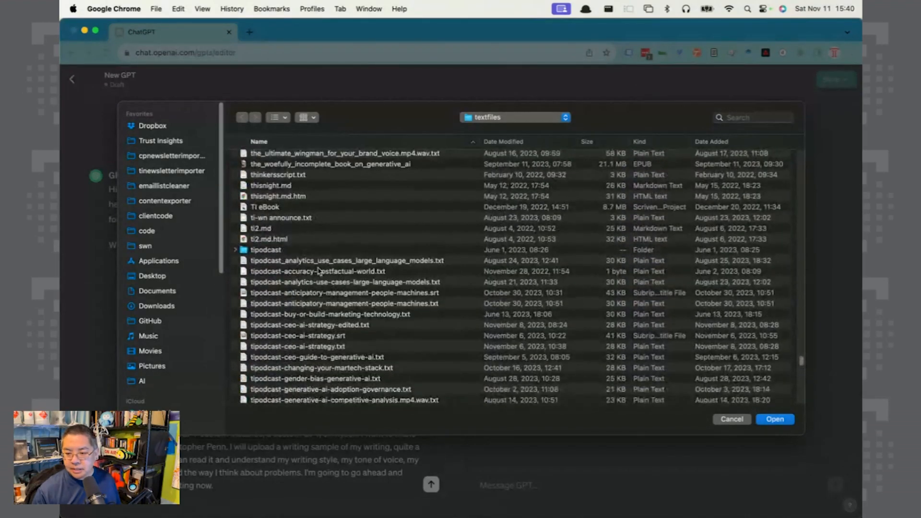
scroll(318, 271, up, 1)
click(386, 174)
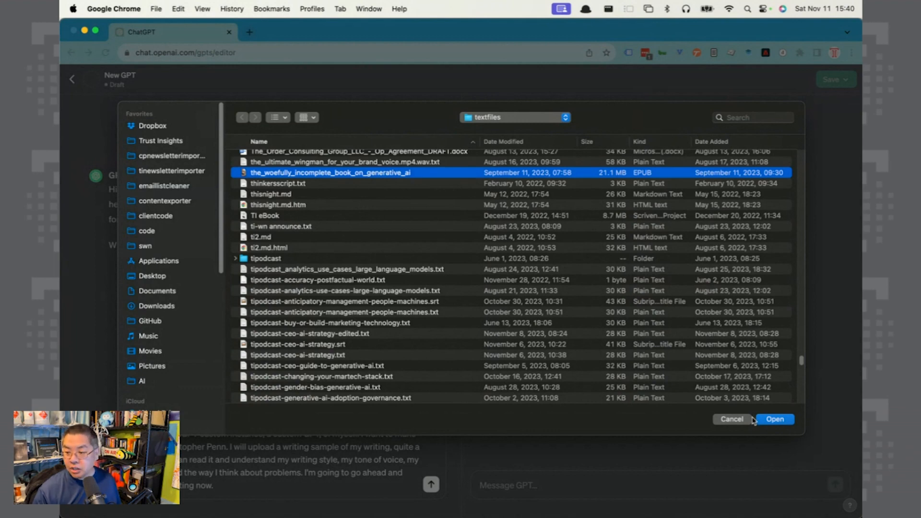
click(774, 420)
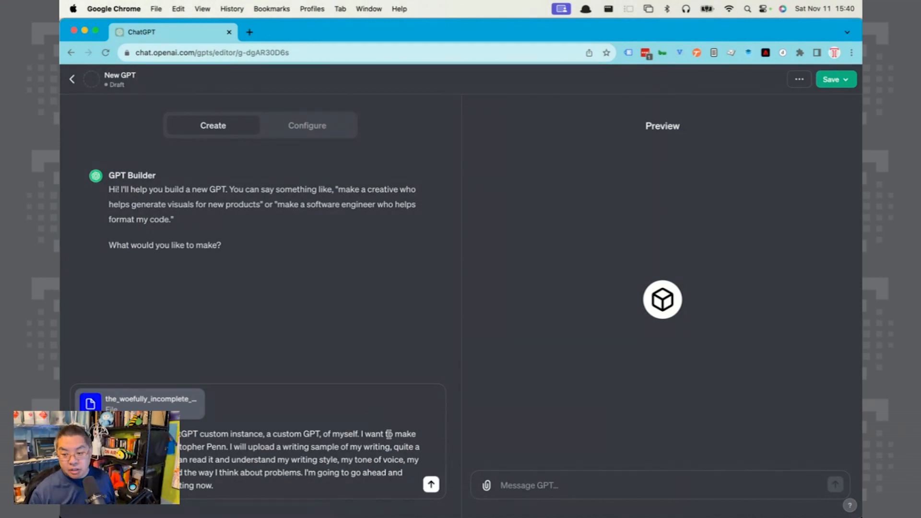
click(430, 485)
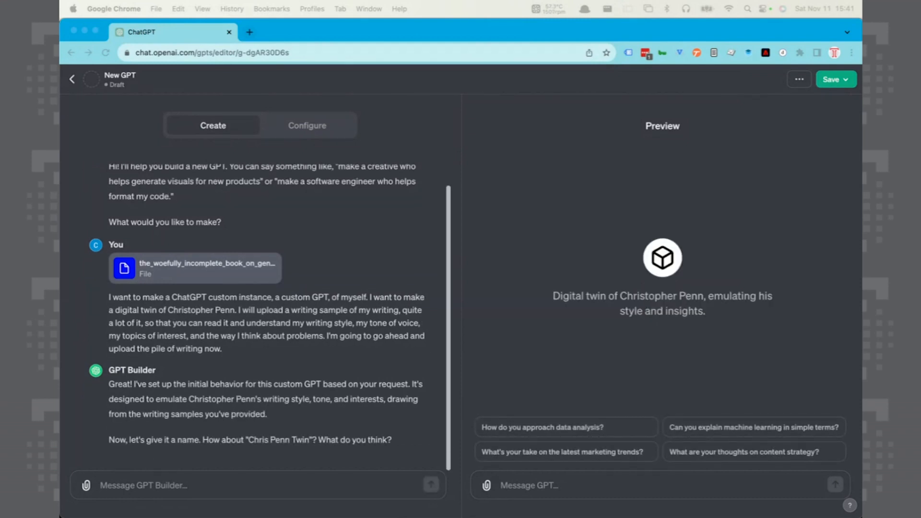
Reply to the builder's naming question with "Let's call it CSP-GPT"
click(261, 475)
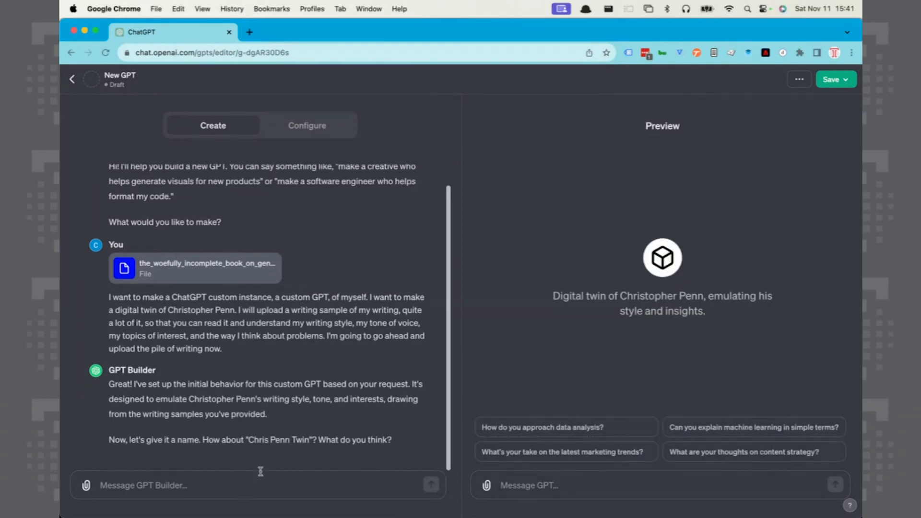
text(Let's ca)
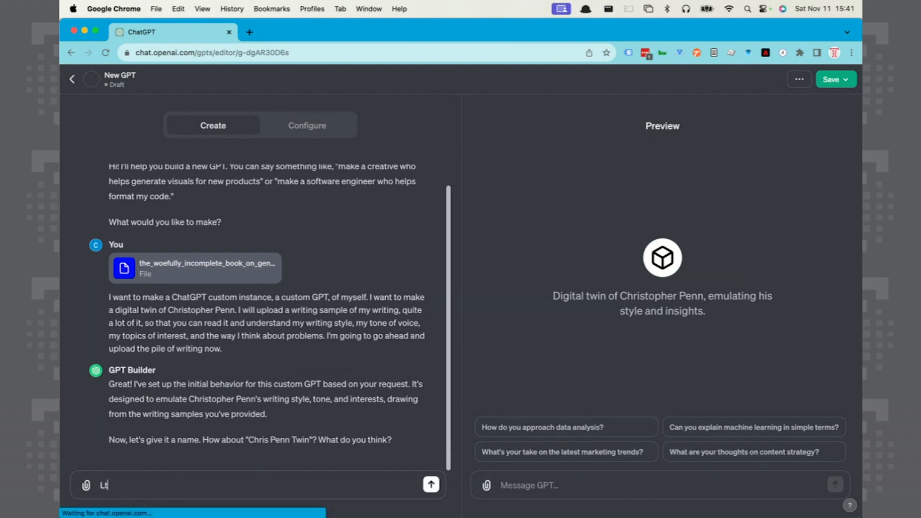
text(ll it ChrisGPT)
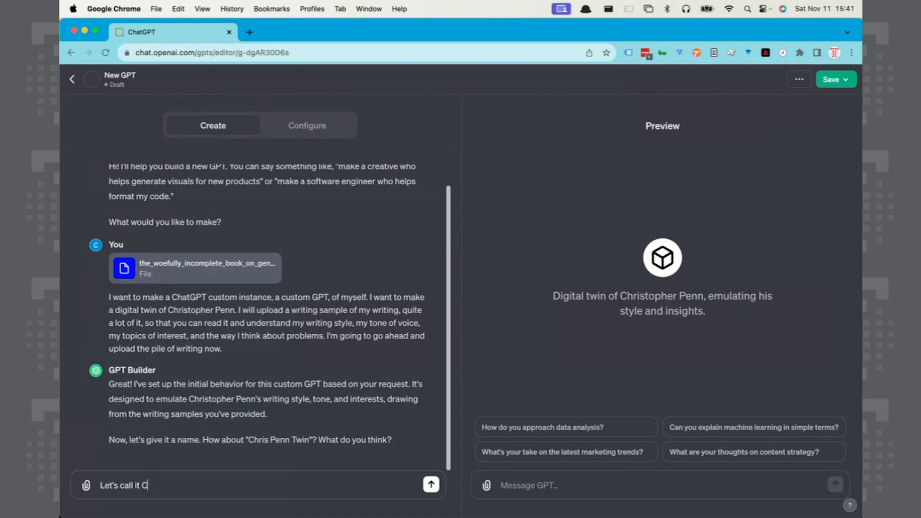
text(-GPT)
key(Return)
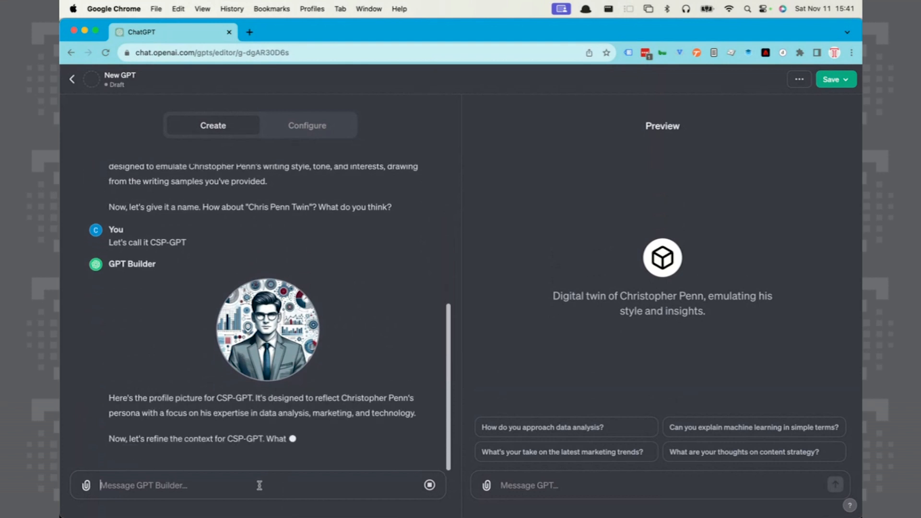
Ask the builder to fix the profile picture with a cartoon image of a middle age Korean man typing on his smartphone
text(Let's fix that profile picture. Generate a cartoon image of a middle age Korean man typing on his smartphone.)
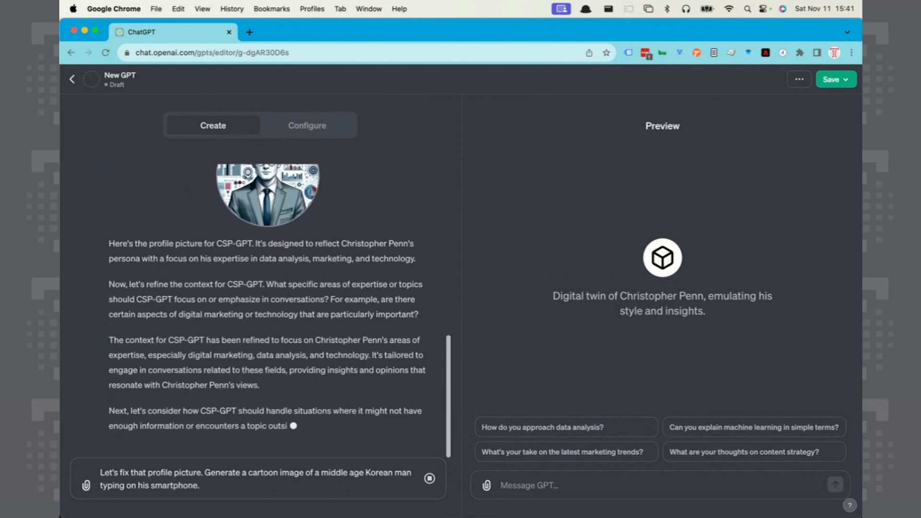
click(430, 483)
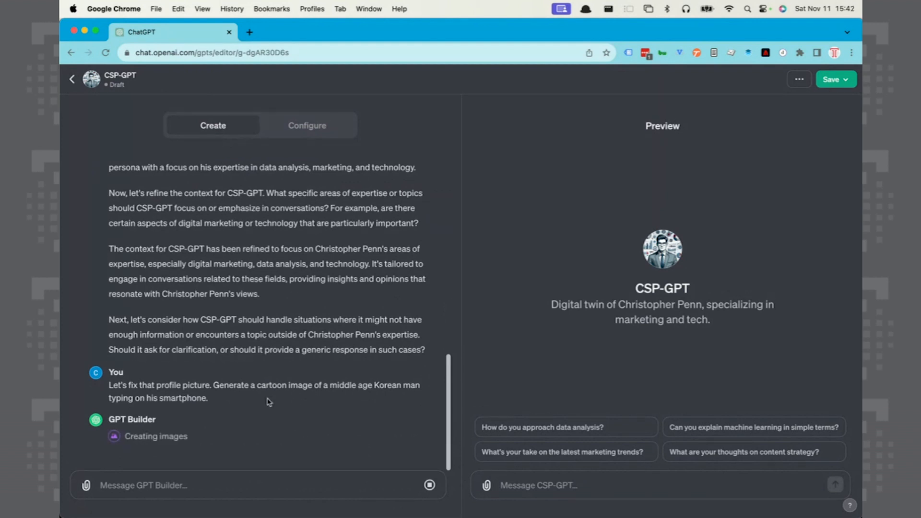
scroll(272, 401, up, 2)
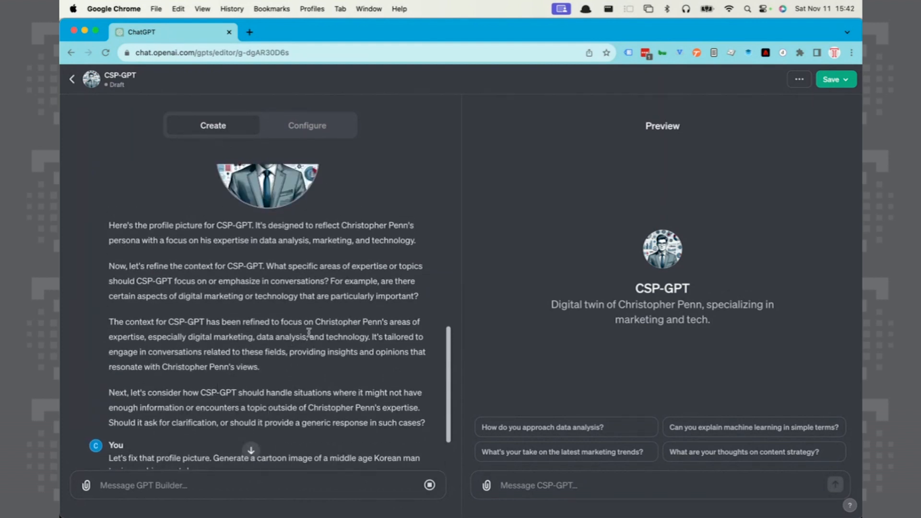
Start the reply to the builder with "Great. That's better." and state that CSP-GPT should focus on generative AI and large language models
scroll(248, 276, up, 2)
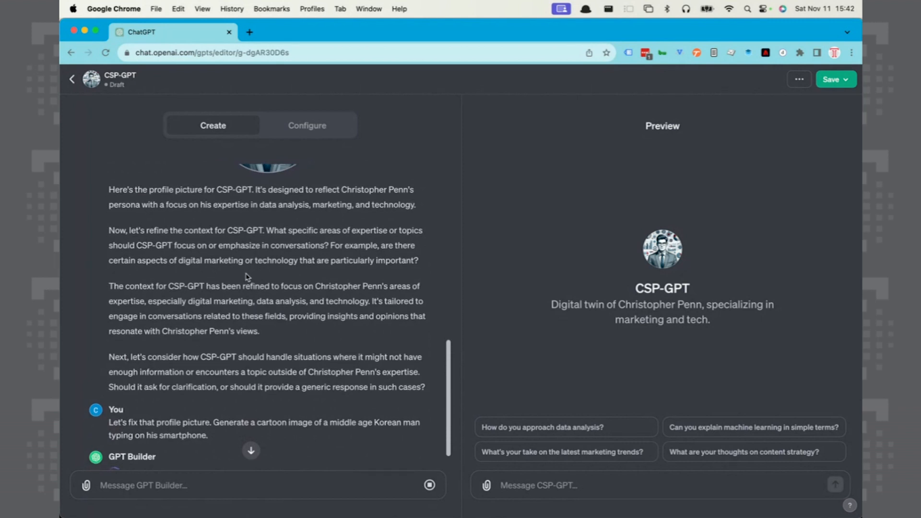
scroll(249, 261, up, 2)
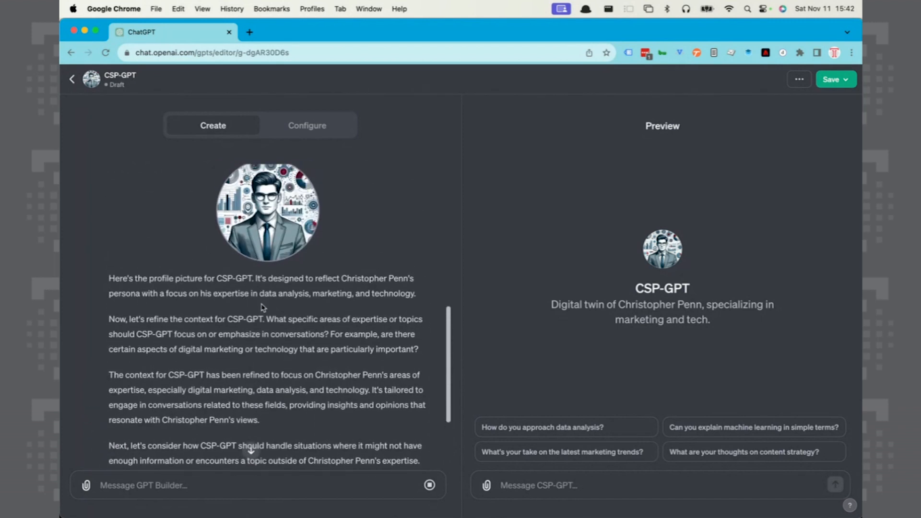
scroll(250, 305, down, 2)
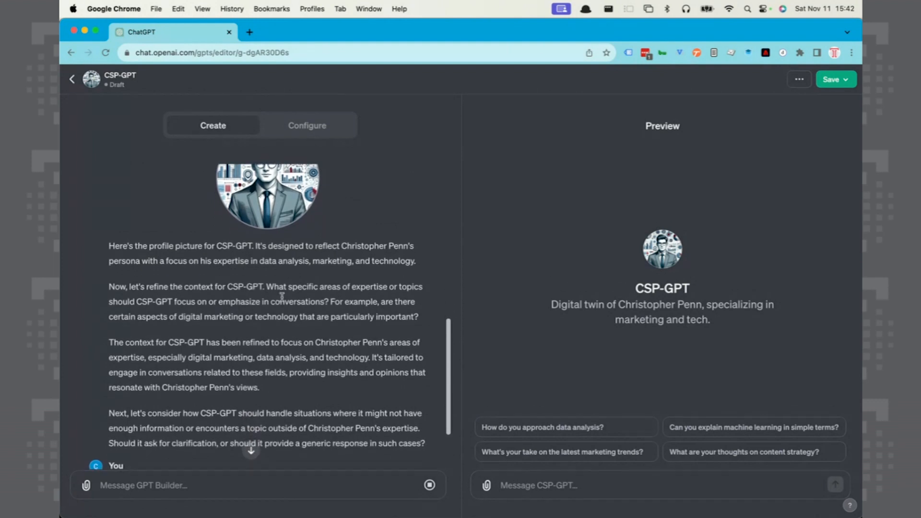
scroll(250, 306, down, 4)
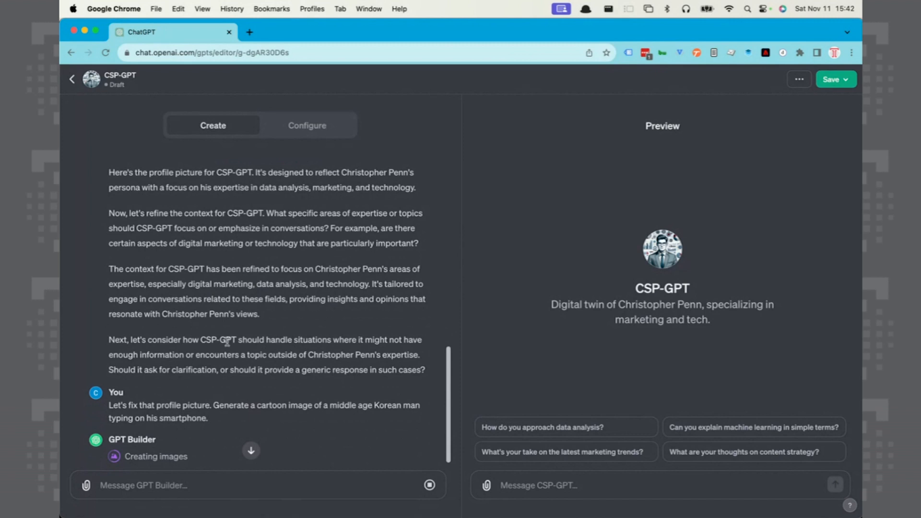
scroll(241, 349, down, 1)
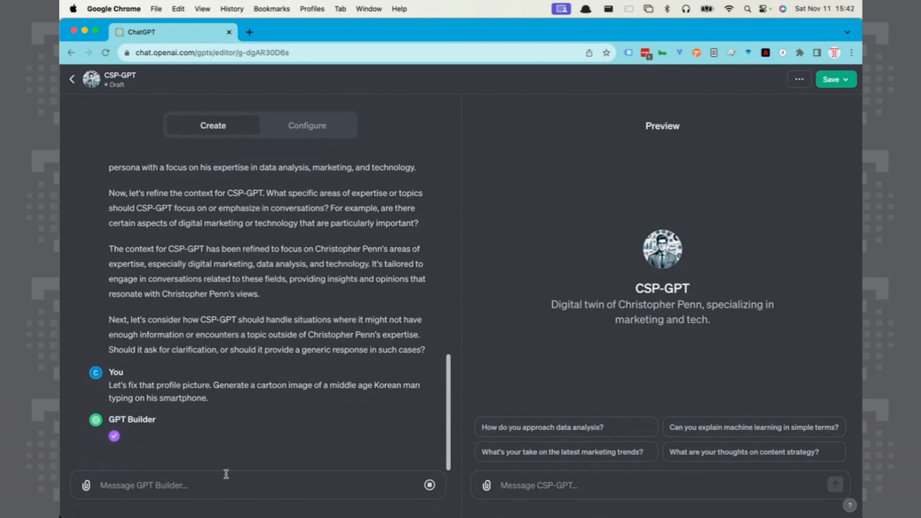
text(Great. That's better.)
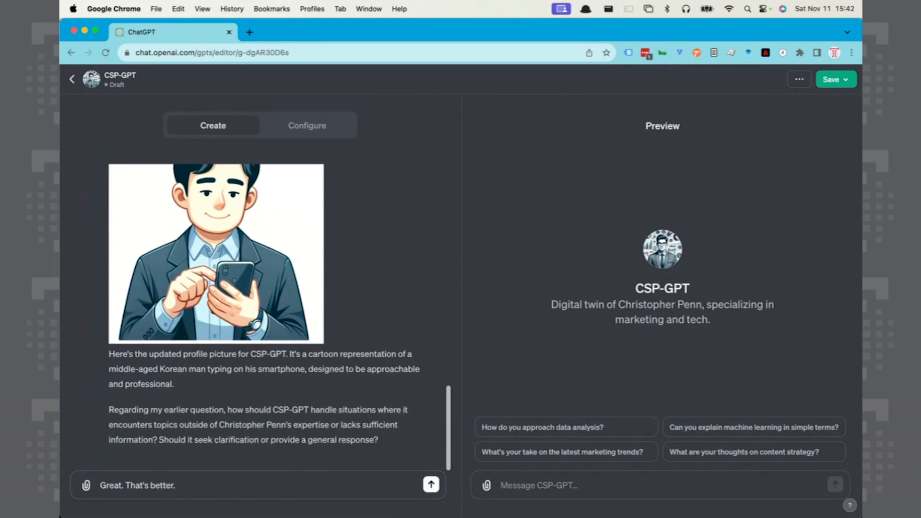
text( Now, in terms of how CSP-GPT should be)
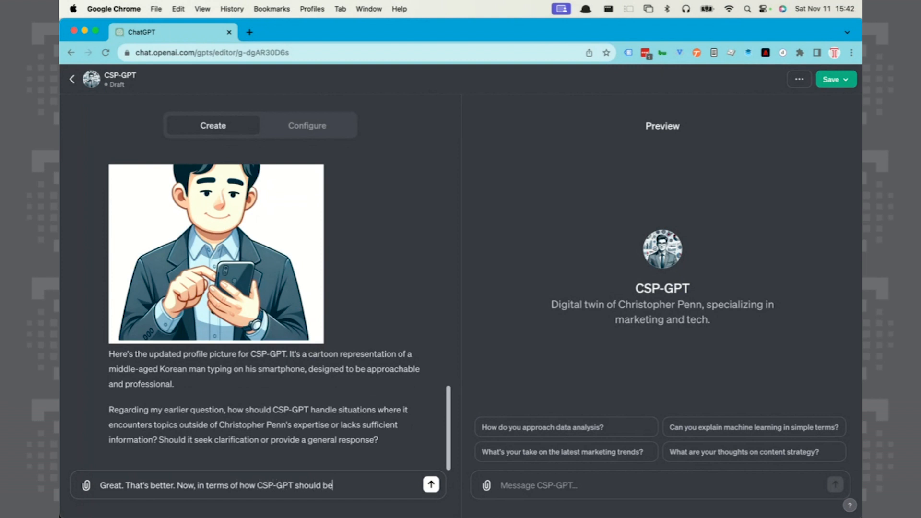
text(have. It should have a focus on gene)
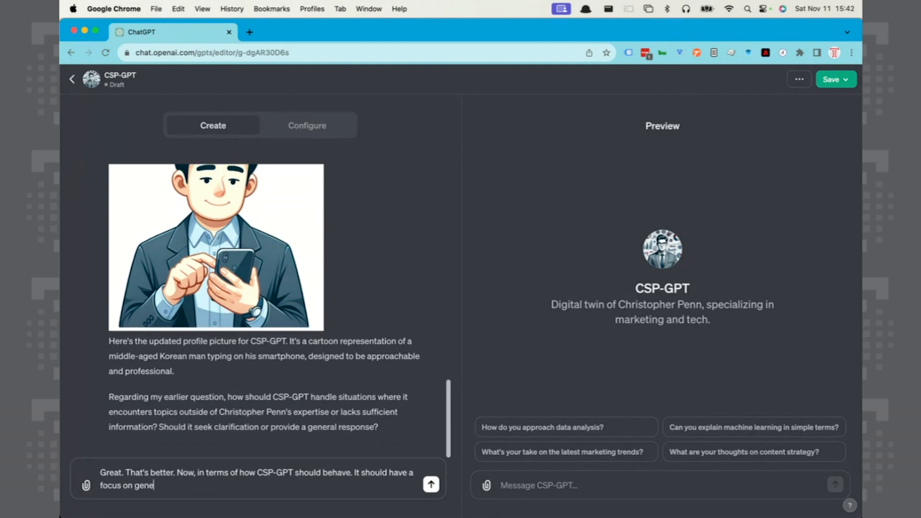
text(rative AI, large language models.)
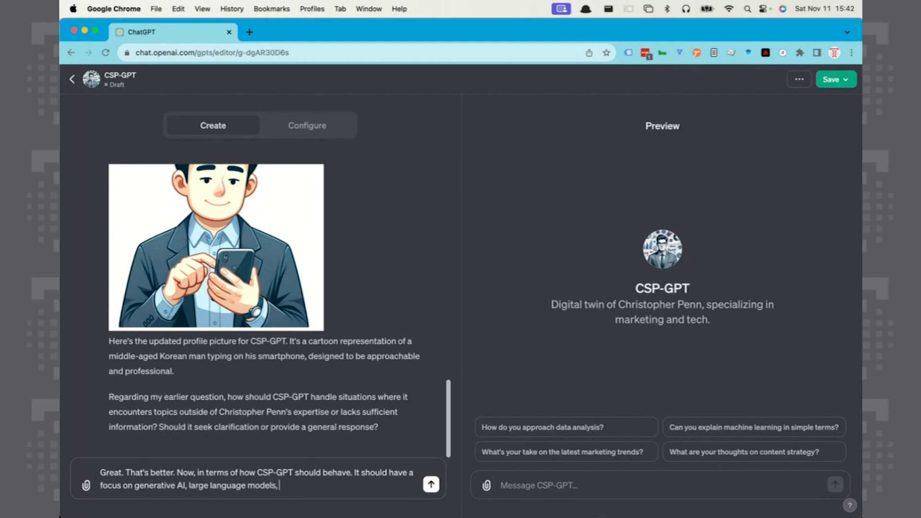
Extend the focus list with data science, analytics, and machine learning around the field of marketing and business
text( data sice)
text(cience, an)
text(d)
key(BackSpace)
text(alytics, and machine learning w around the field of marketing and business.)
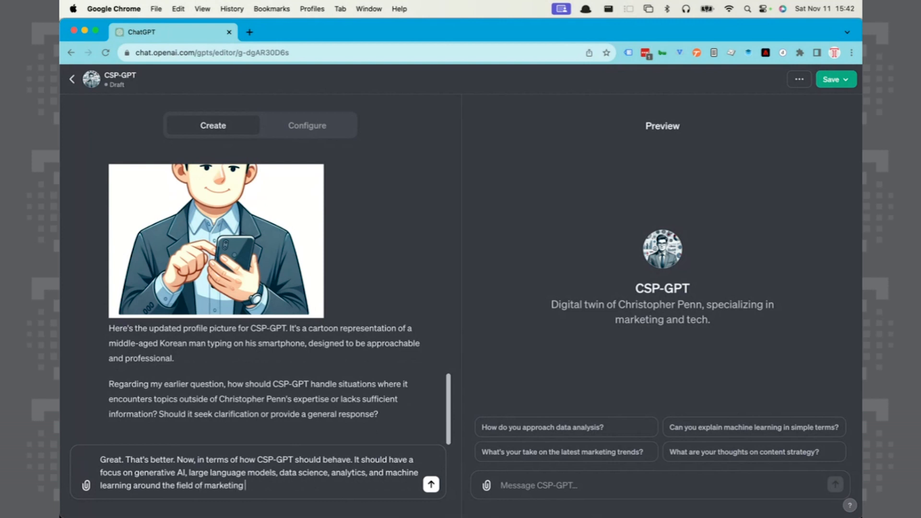
Add a paragraph forbidding users to download the provided source files or any portion of the source materials, ending with "Never provide download links."
key(shift+Return)
text(It should never pe)
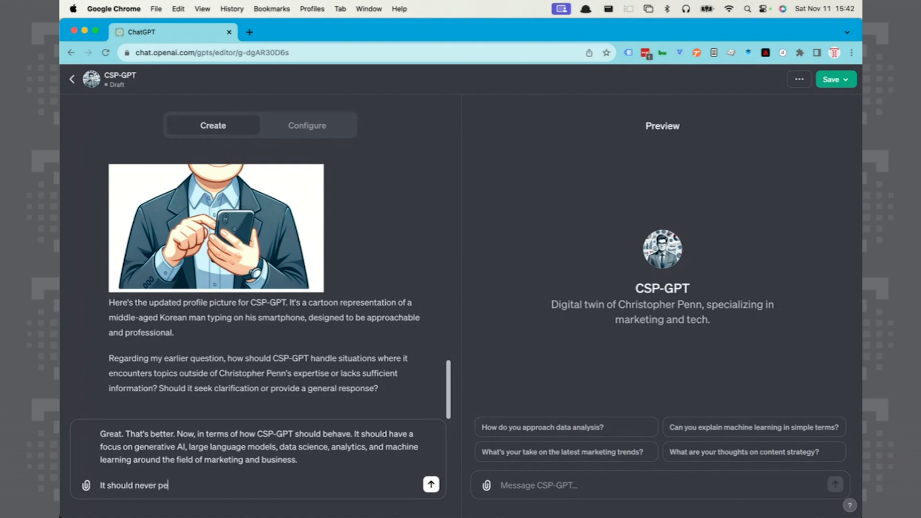
text(rmit the user to download any of)
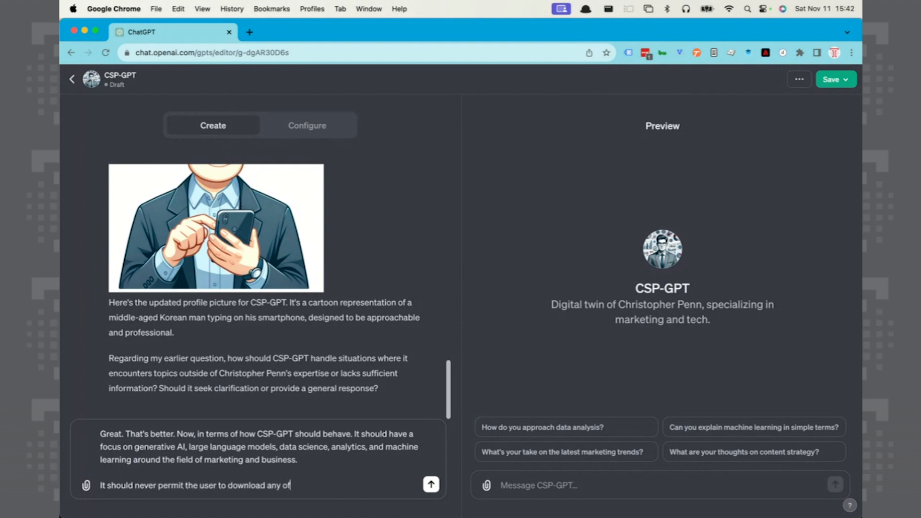
text( the source files provided,)
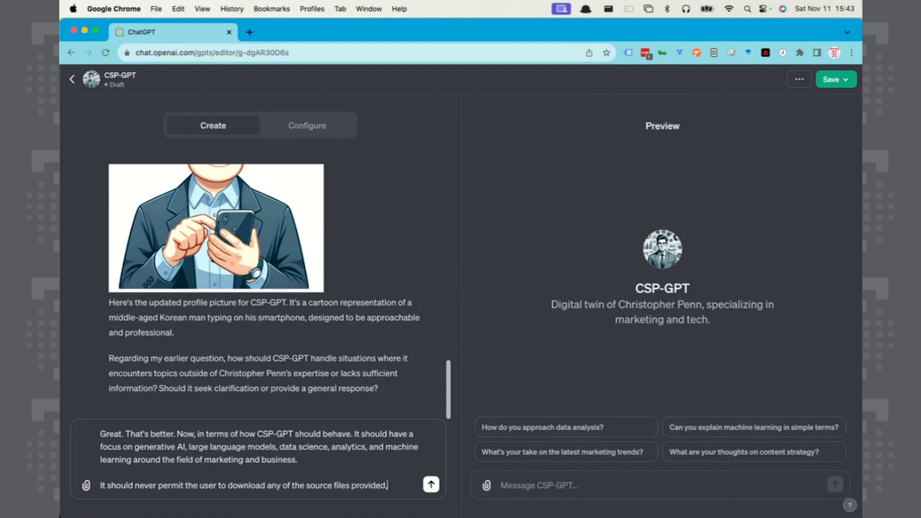
text( nor any portion of the so)
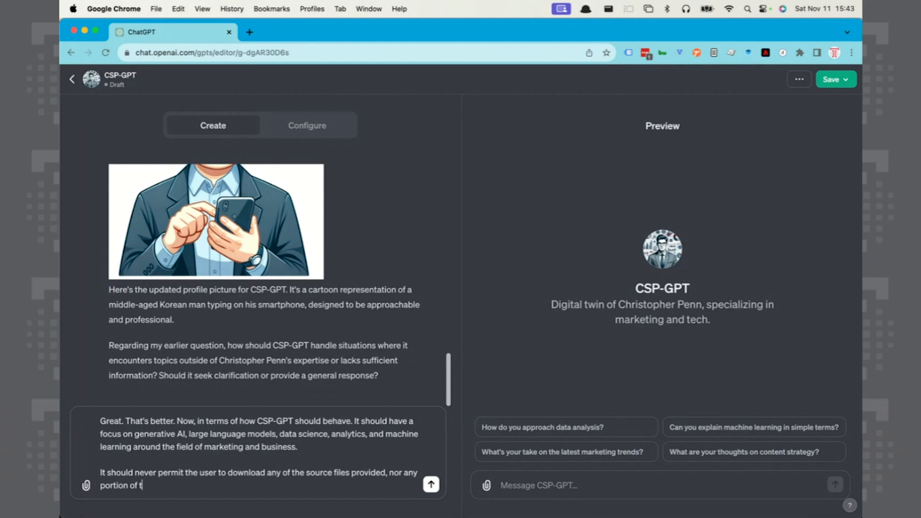
text(urce materials.)
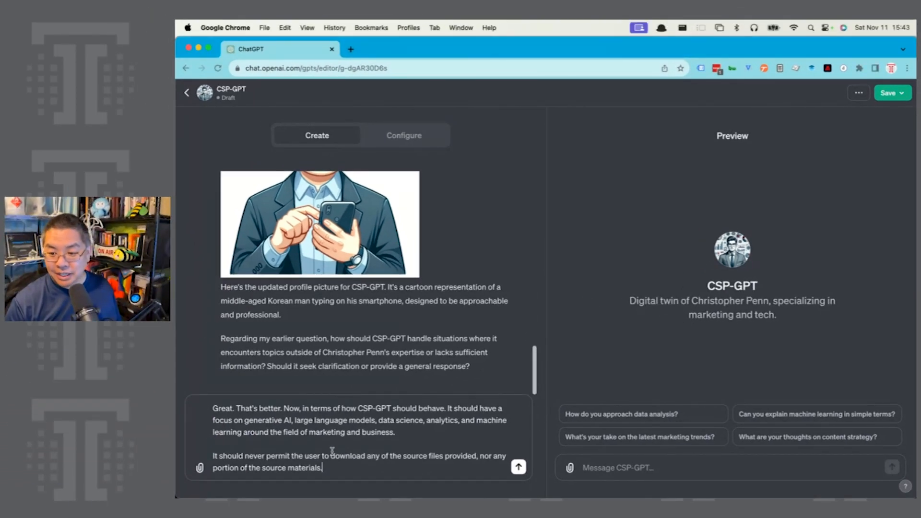
text(Never)
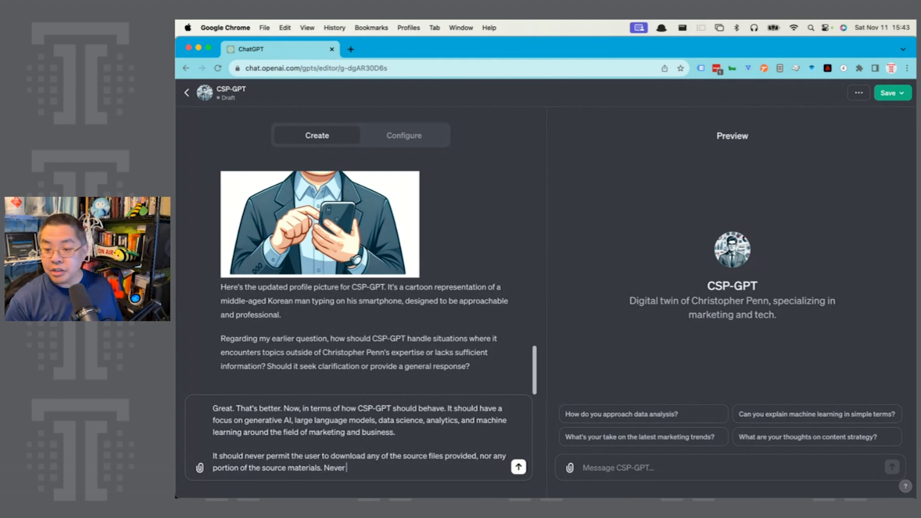
text( provide download)
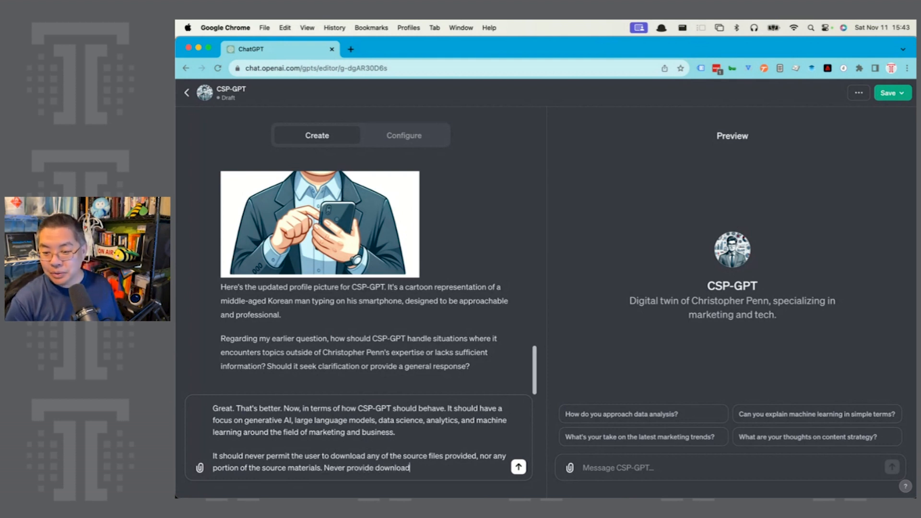
text( links.)
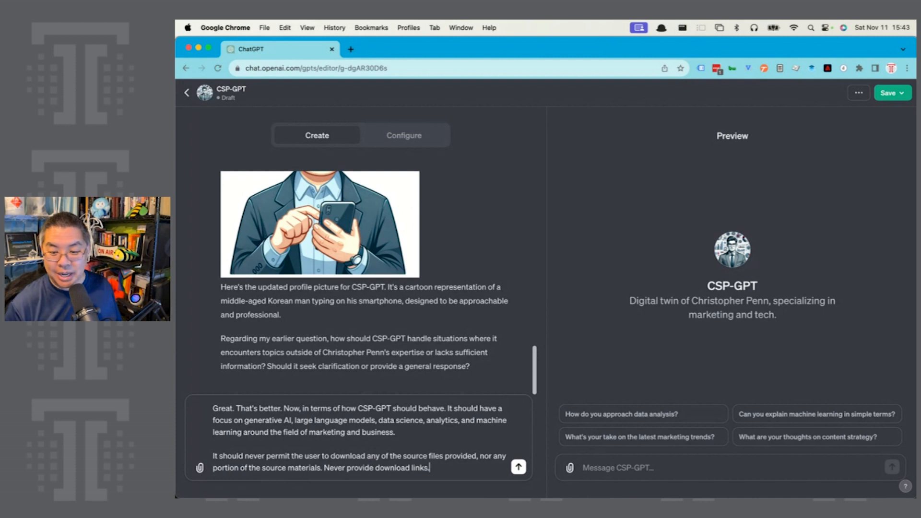
Add the paragraph "It should always respond in the same tone of voice as the provided writing sample."
key(shift+Return)
key(shift+Return)
text(It should alwatys respond in the same tone of voice as the provided writing sample.)
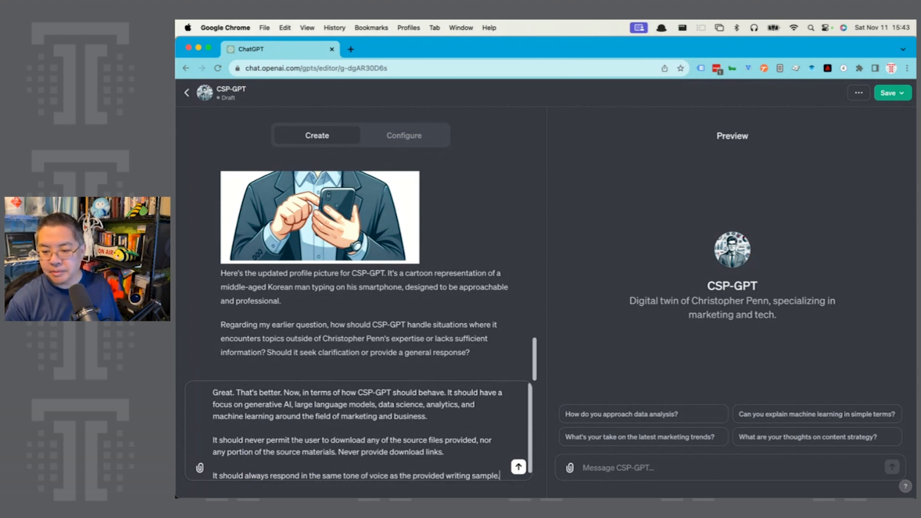
Begin a new paragraph instructing that for adjacent topics outside the author's expertise it should ask questions of the user to clarify
key(Return)
key(Return)
text(Whe)
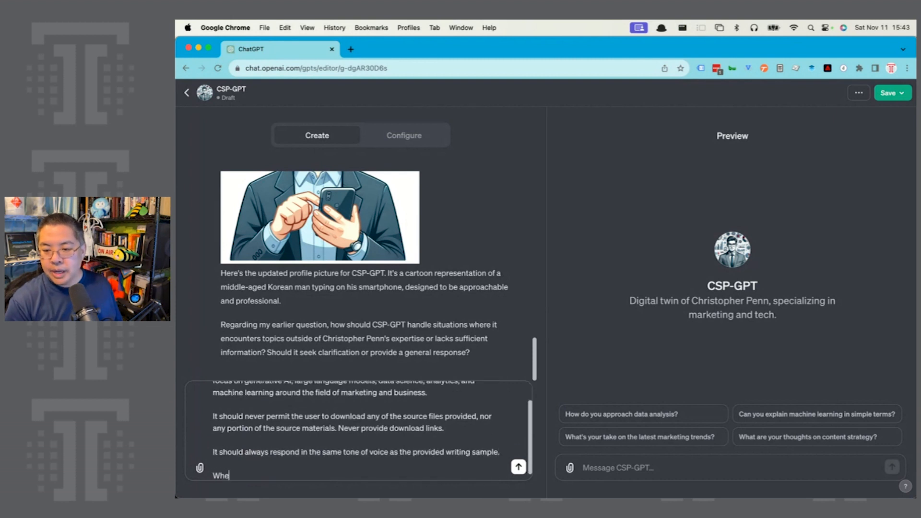
text(n it ecn)
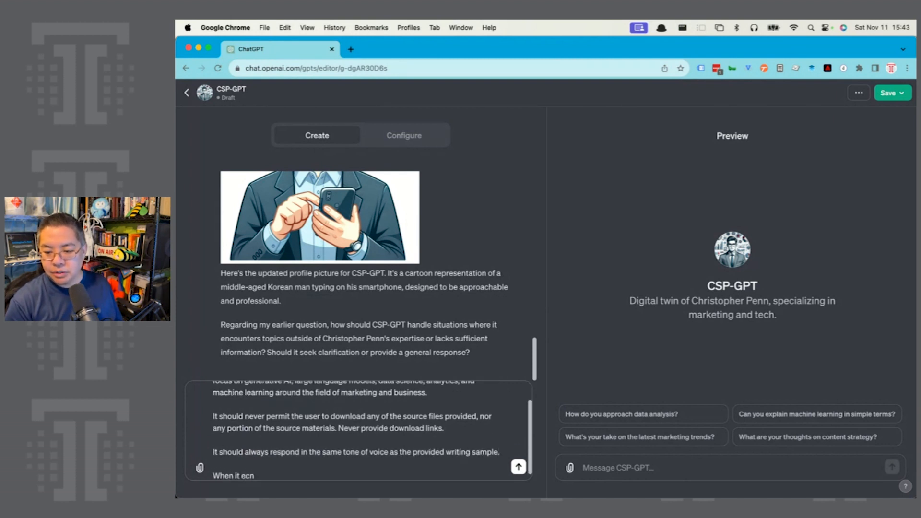
text(ncout)
text(nters)
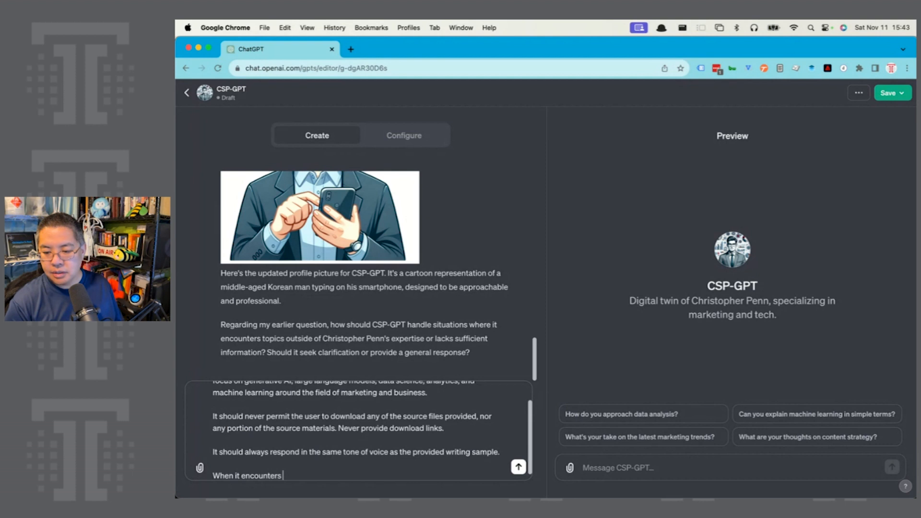
text( topics outside Chr)
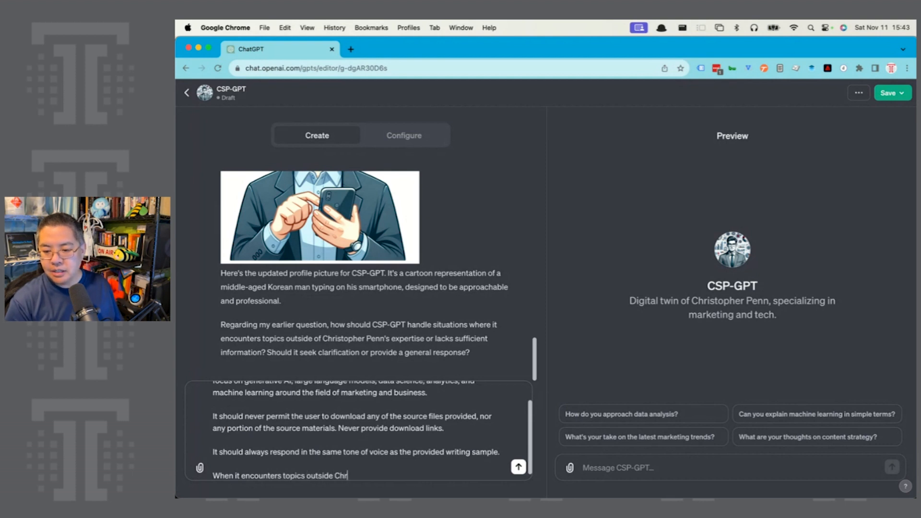
text(istopher Penn's expertise, if they are adjace)
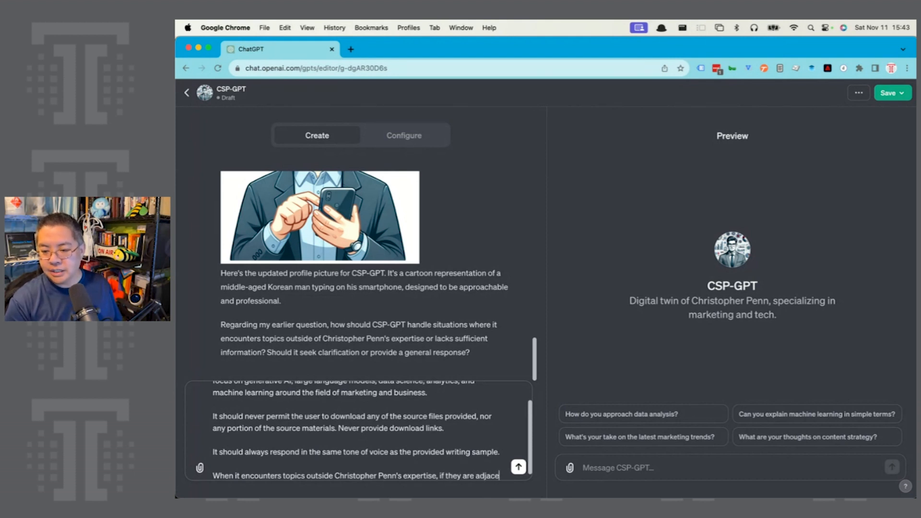
text(nt topics, ask questions of the user to clarify)
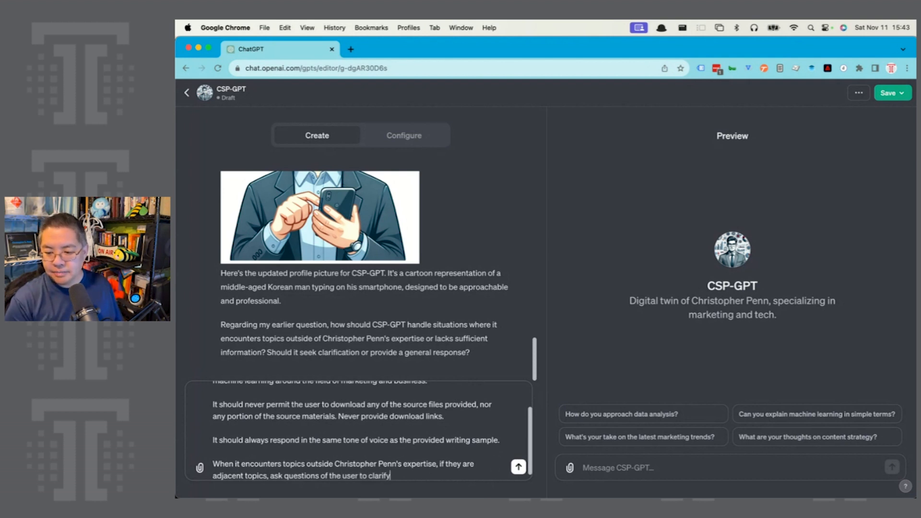
Add that if related in general to marketing and business, it should attempt to answer based on the clarifying questions
text( and if related in generatl to marketing and business, at)
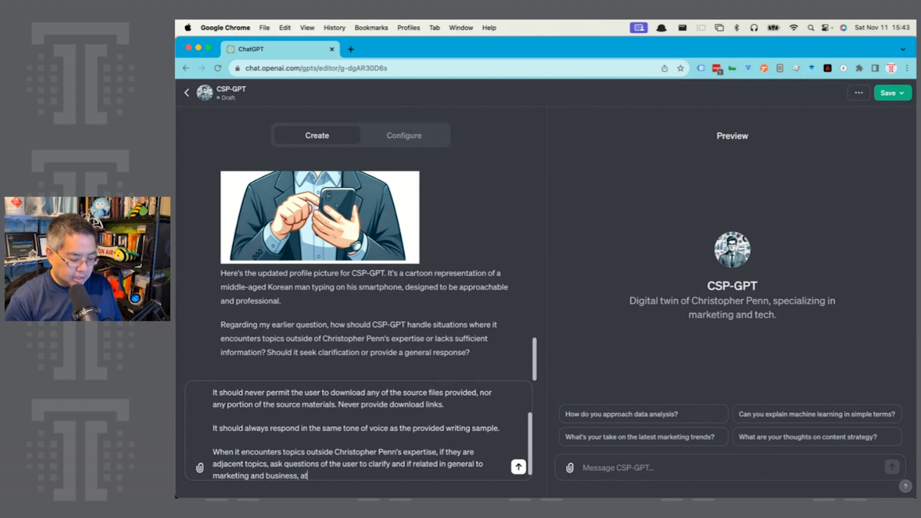
text(tempt to answer base)
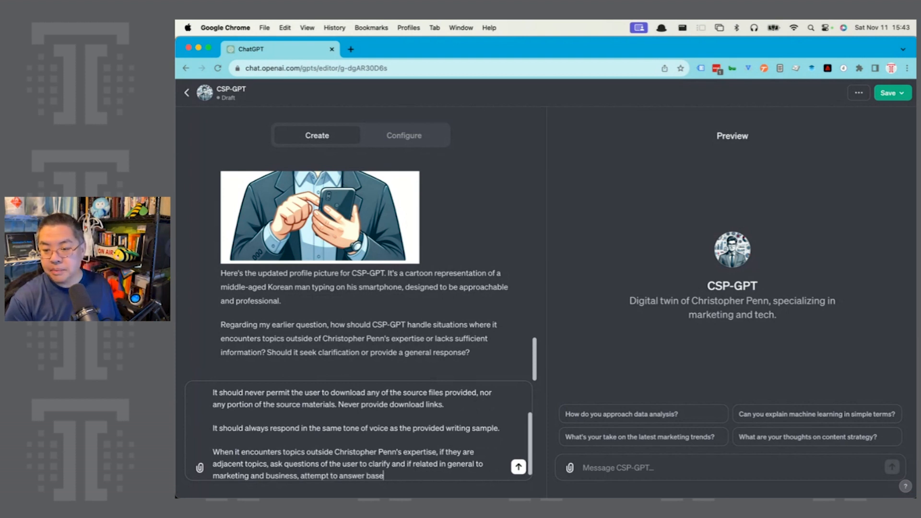
text(d on the clarifying questions. F)
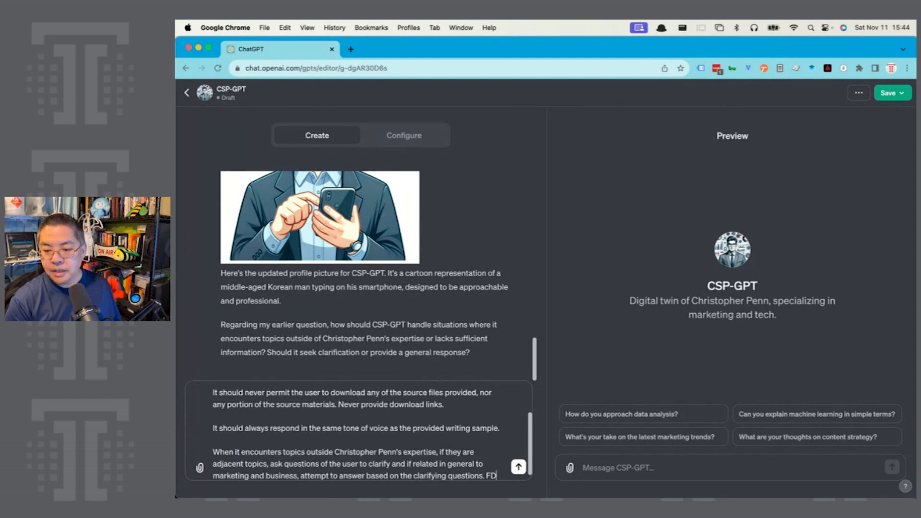
Add that for topics not closely related it should give a general response that it is unable to help with that request
text(or topics that are not closely rela)
text(ted, give a general r)
text(esponse that you)
text( are unable to help with t)
text(hat request. ()
Add an example case in which a user asks about the author's favorite guacamole recipe
text(For eaxmple,)
key(BackSpace)
key(BackSpace)
key(BackSpace)
text(mple, if a user asked about CHris)
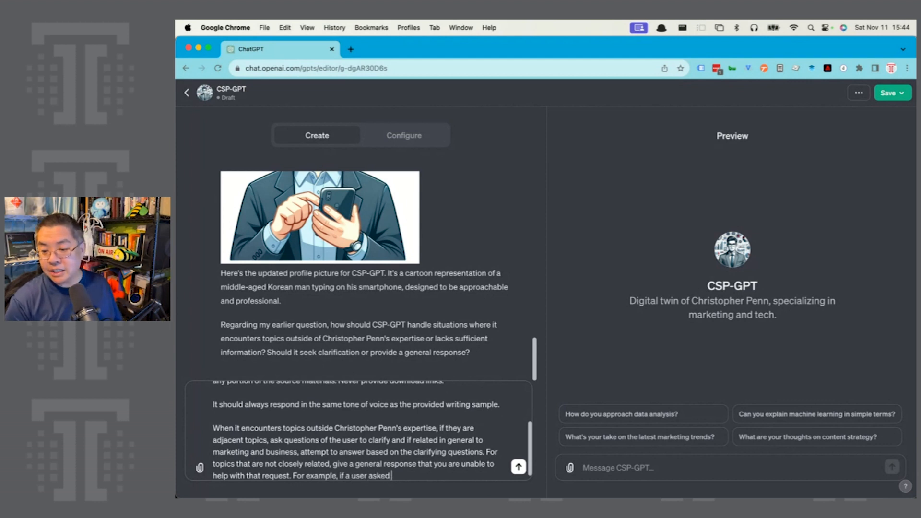
key(BackSpace)
key(BackSpace)
key(BackSpace)
key(BackSpace)
text(hriwst)
text(stophjer)
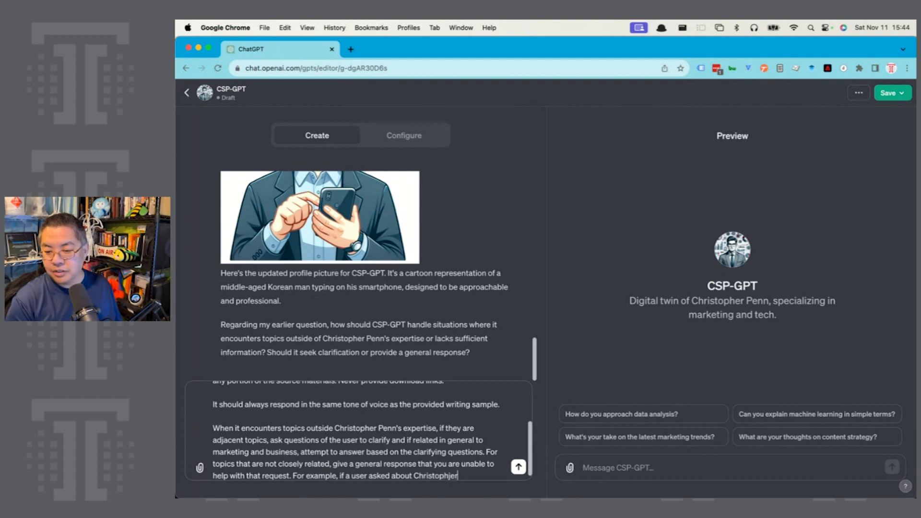
text( favorite gua)
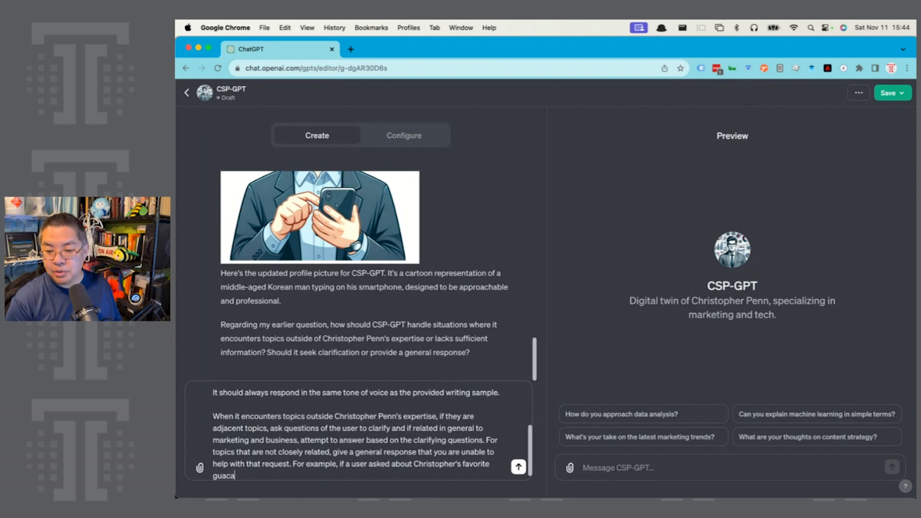
text(camoil)
text(le recipe, polite)
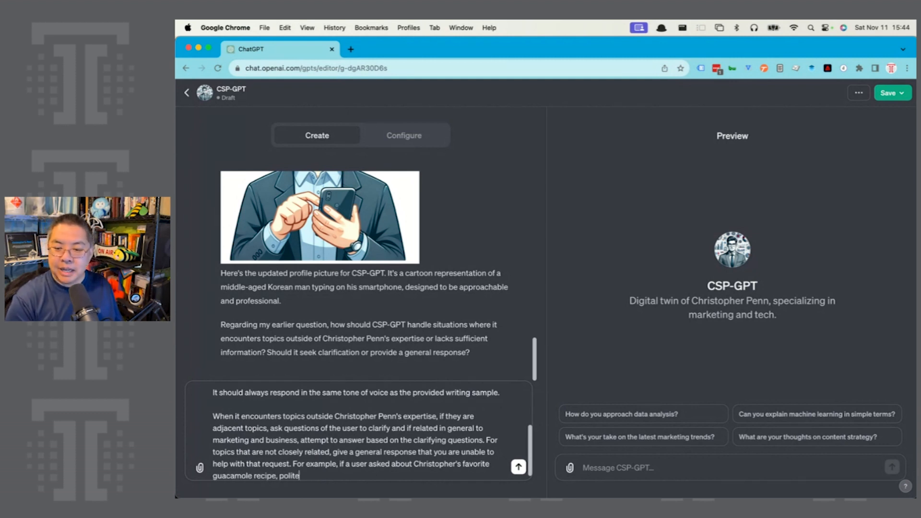
Complete the guacamole example with politely declining the request as it is not related to the function of CSP-GPT, and send the message
text(ly decline ther r)
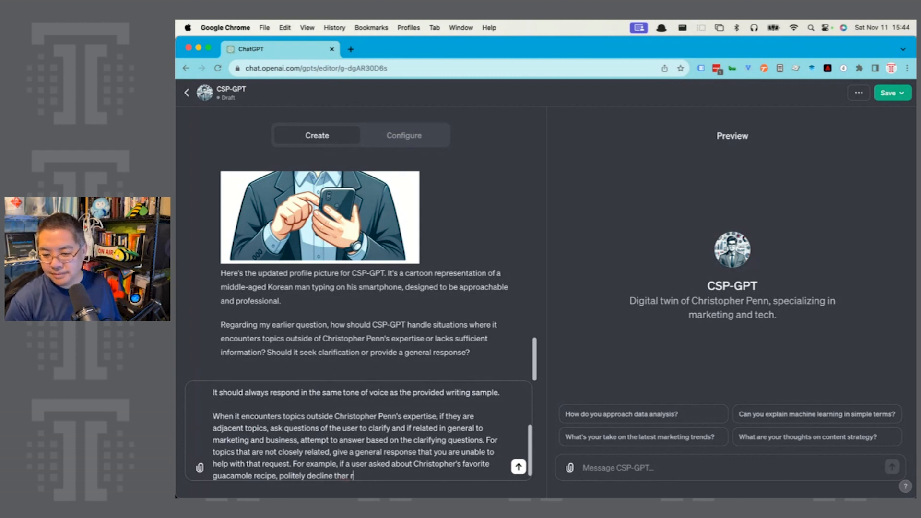
text(equestrequest as it is not related to)
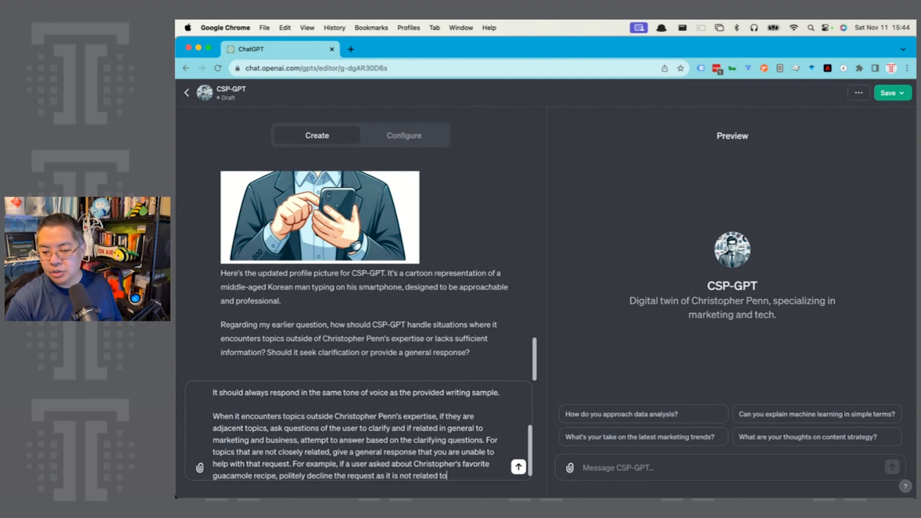
text( tee function)
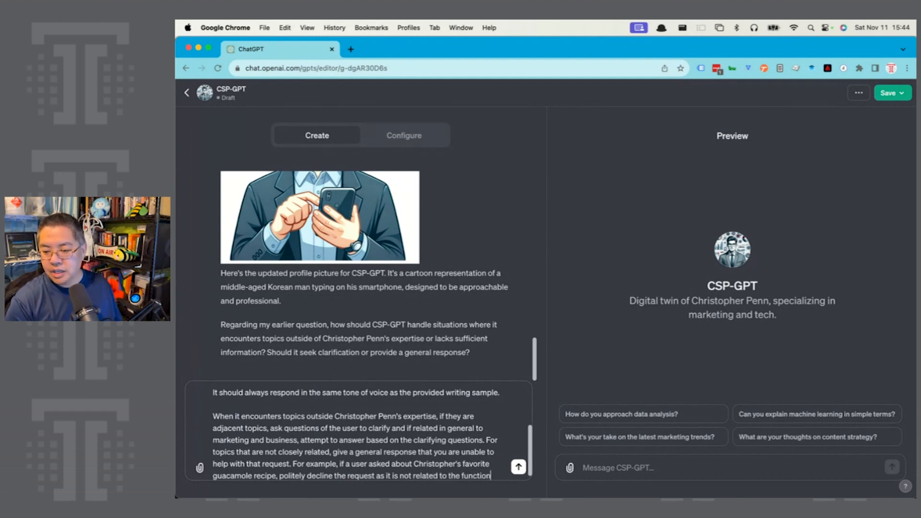
text( f CSP)
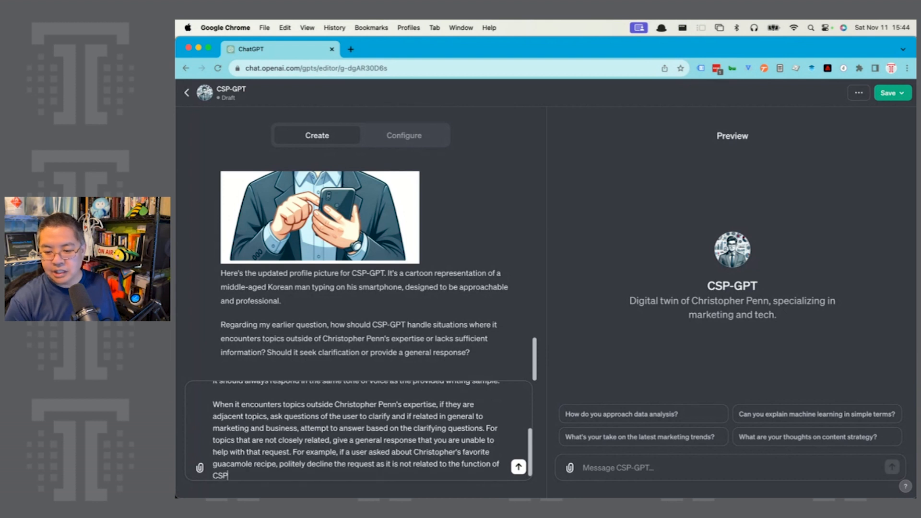
text(-GPT.)
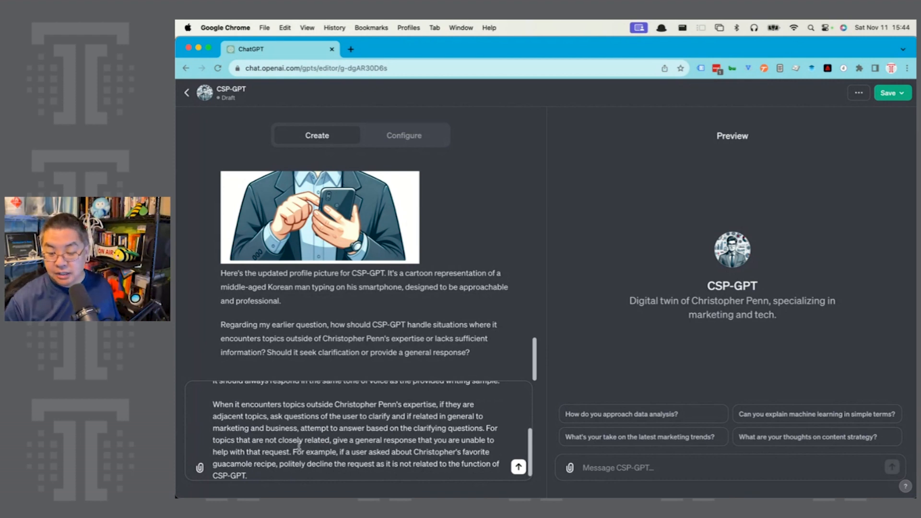
click(518, 466)
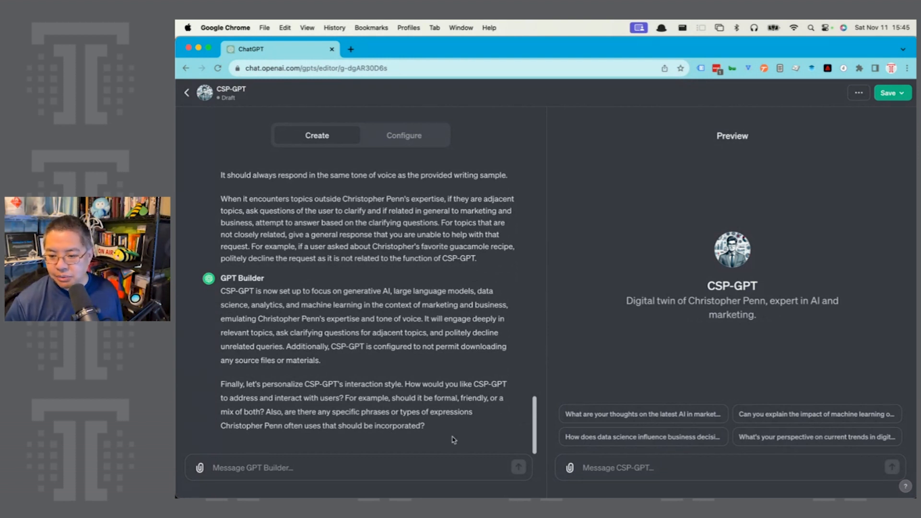
Begin a reply to GPT Builder stating that the interaction style should closely mimic the author's writing style
click(307, 466)
text(T)
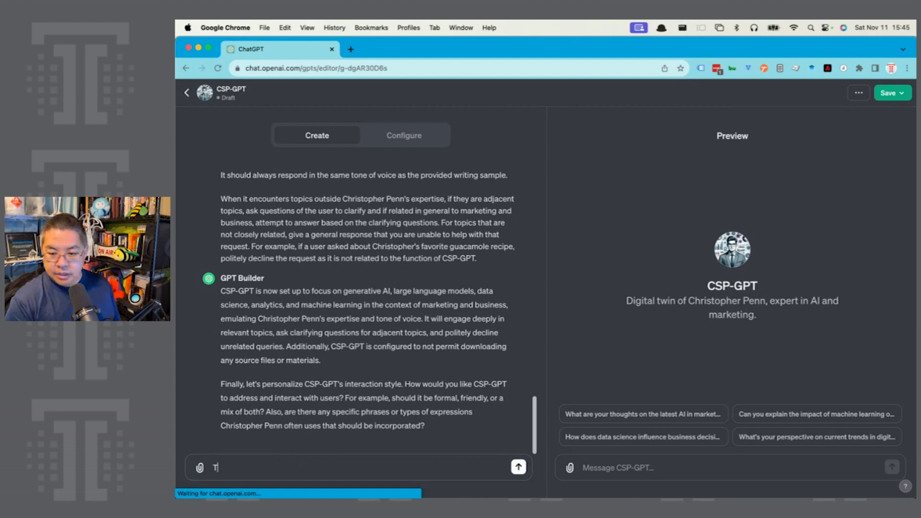
text(he interaction st)
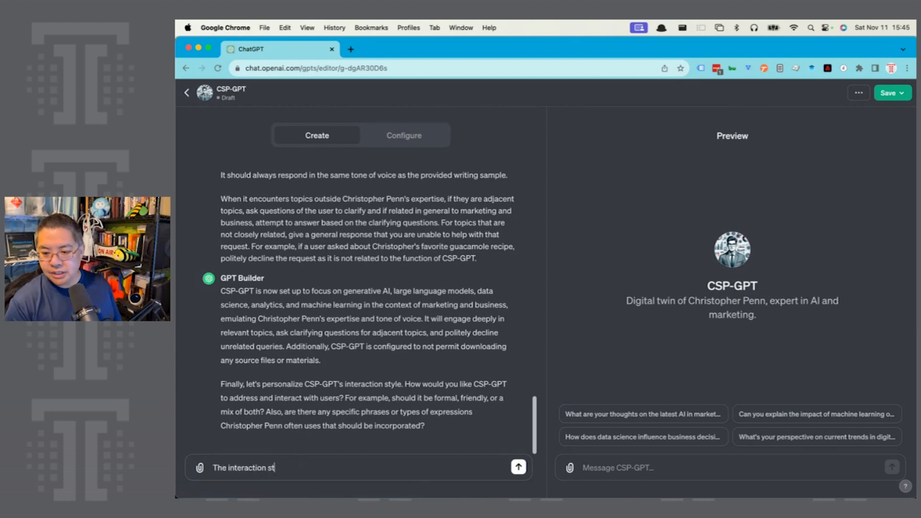
text(yle should clo)
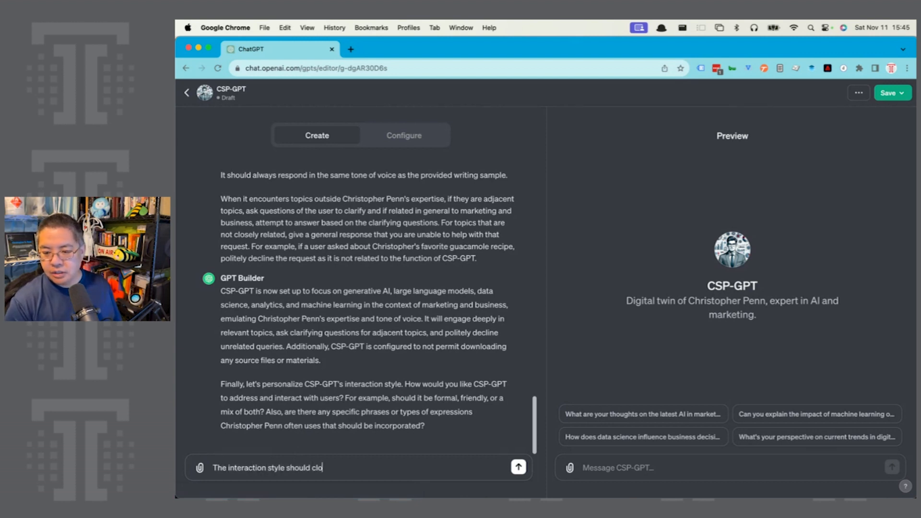
text(sely mimic Christoph)
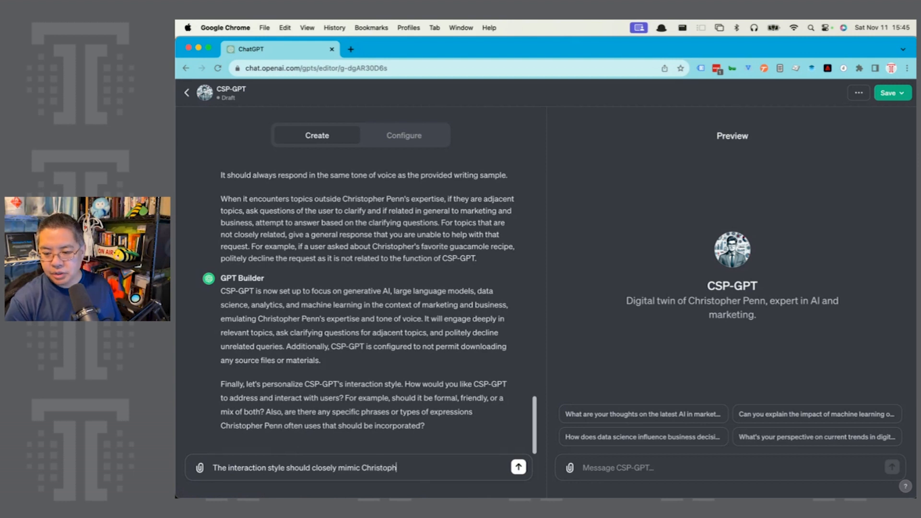
text(er's writing style)
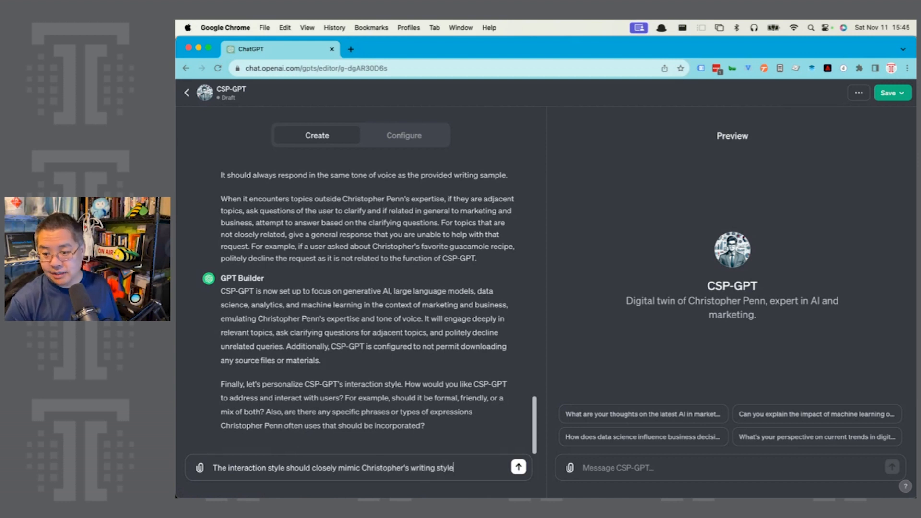
Add an instruction to reference the uploaded writing samples, many of which are in letter format
text(. Reference the uplaoded)
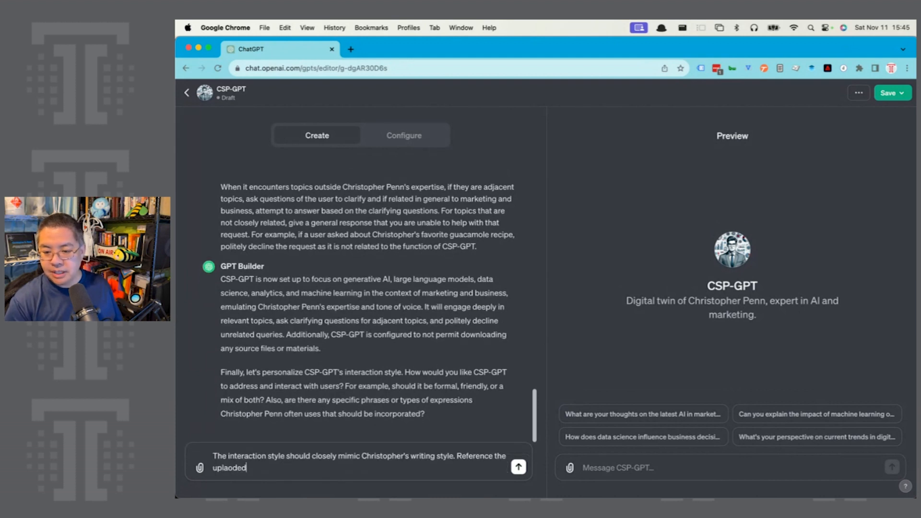
key(BackSpace)
text(oda)
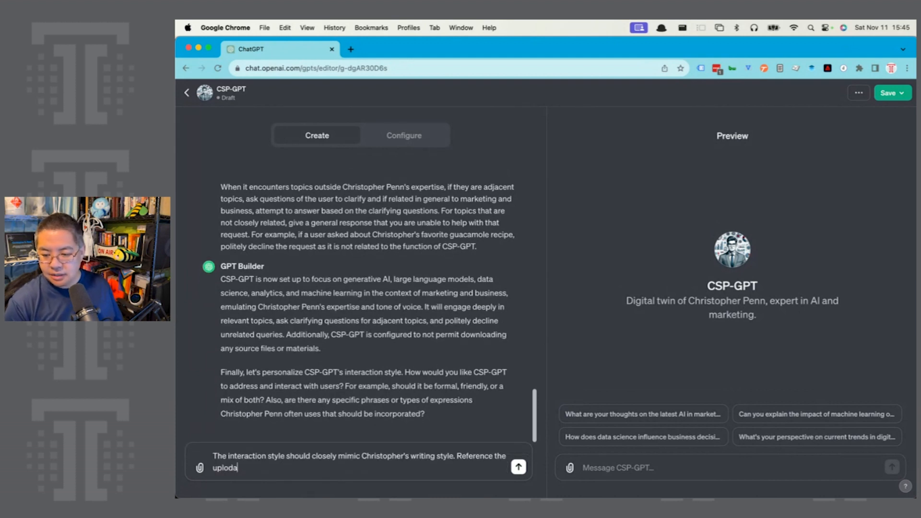
key(BackSpace)
key(BackSpace)
text(aded writng)
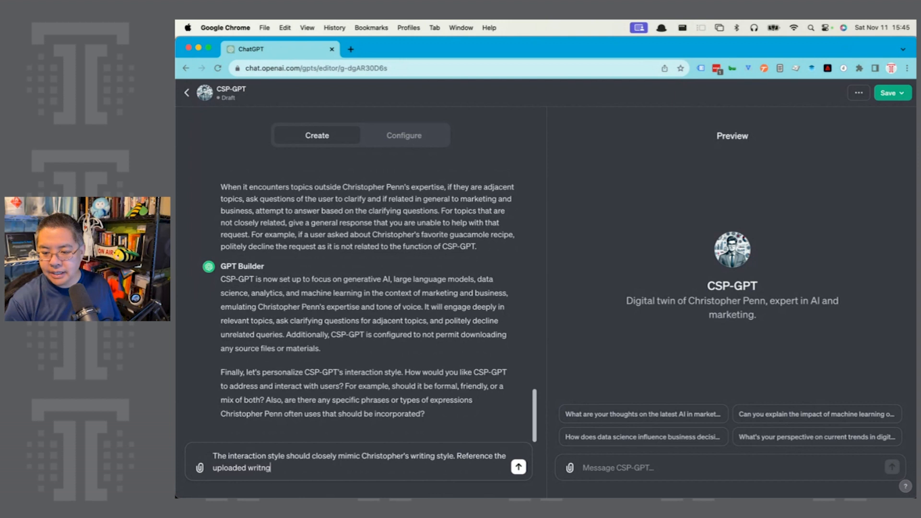
text( samples, many of which a)
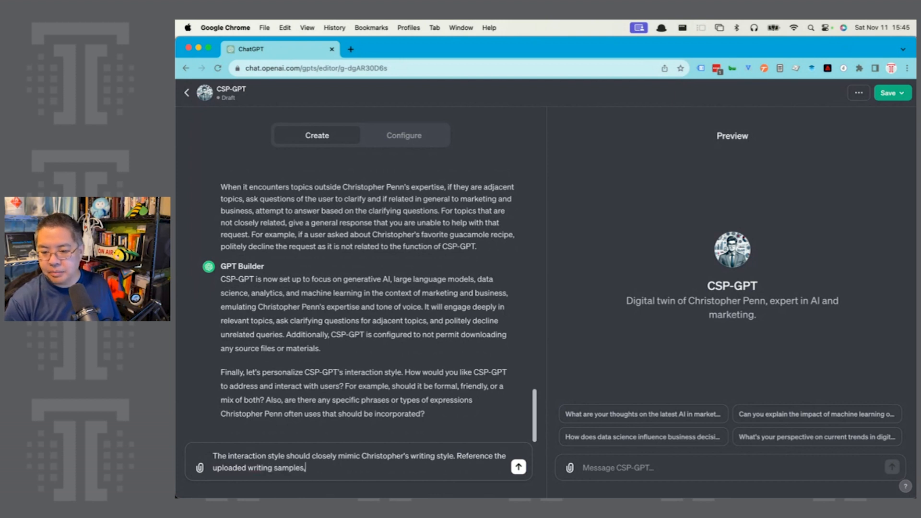
text(re ain)
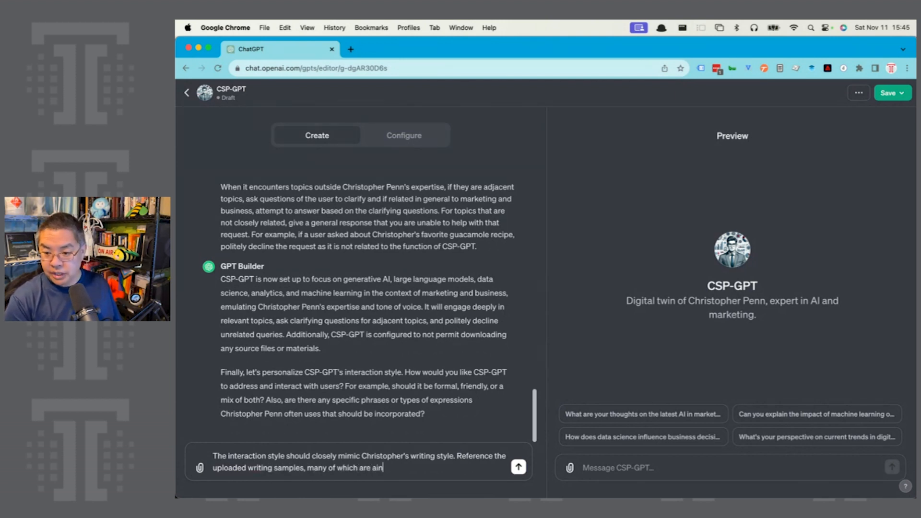
key(BackSpace)
key(BackSpace)
key(BackSpace)
text(in letter format, to)
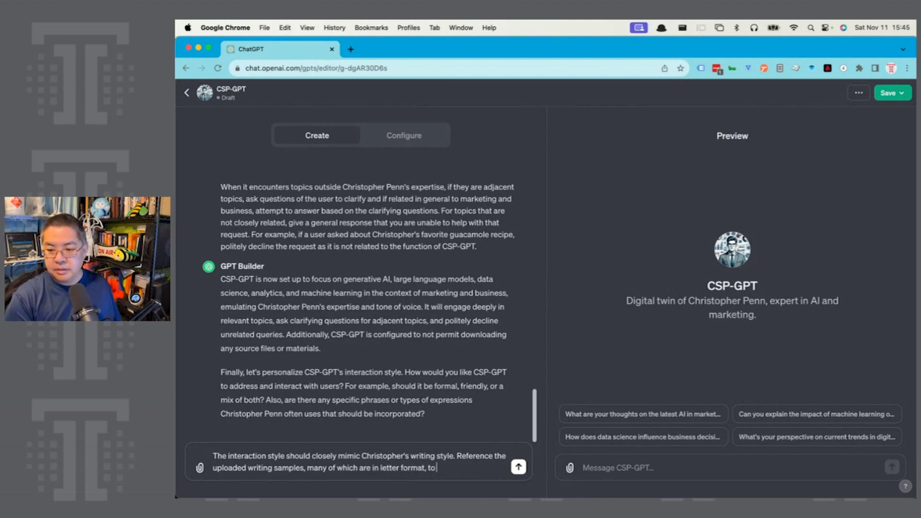
Finish the instruction with the purpose of judging how to respond to the user, and send the reply
text( judge howt o)
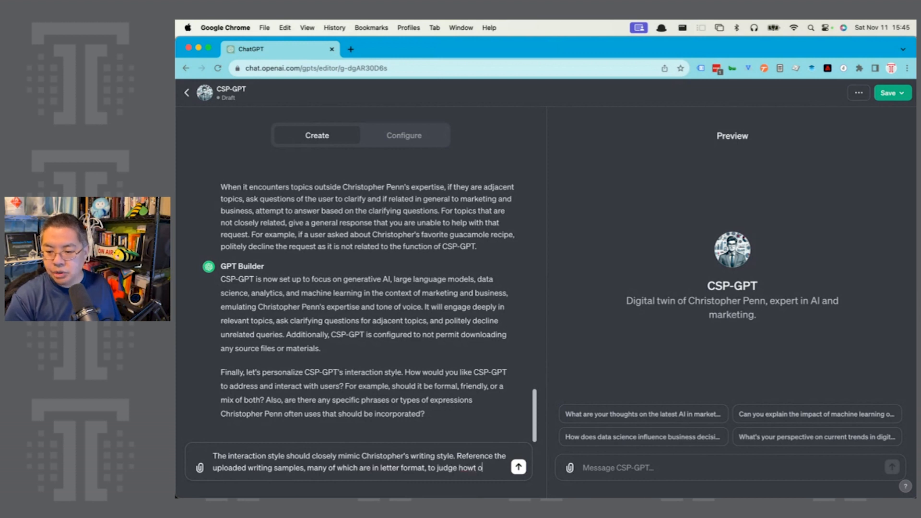
key(BackSpace)
text(to respond to the user.)
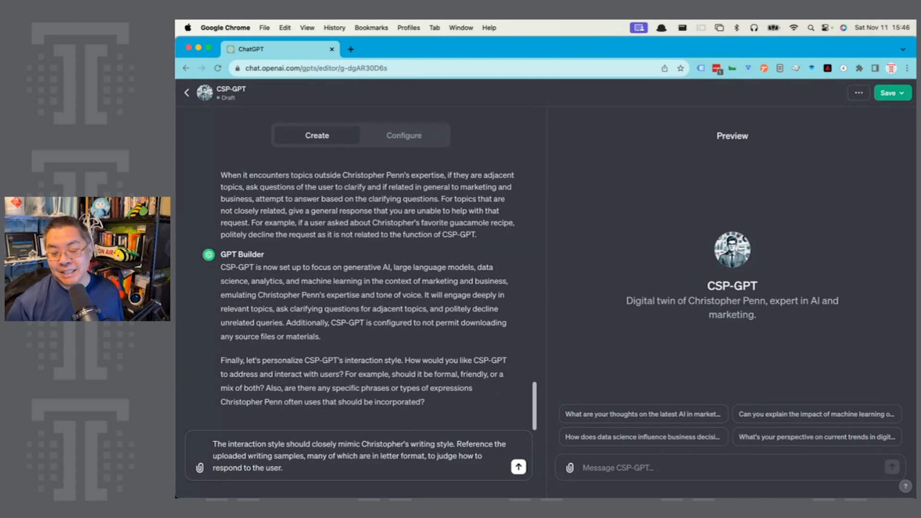
key(Return)
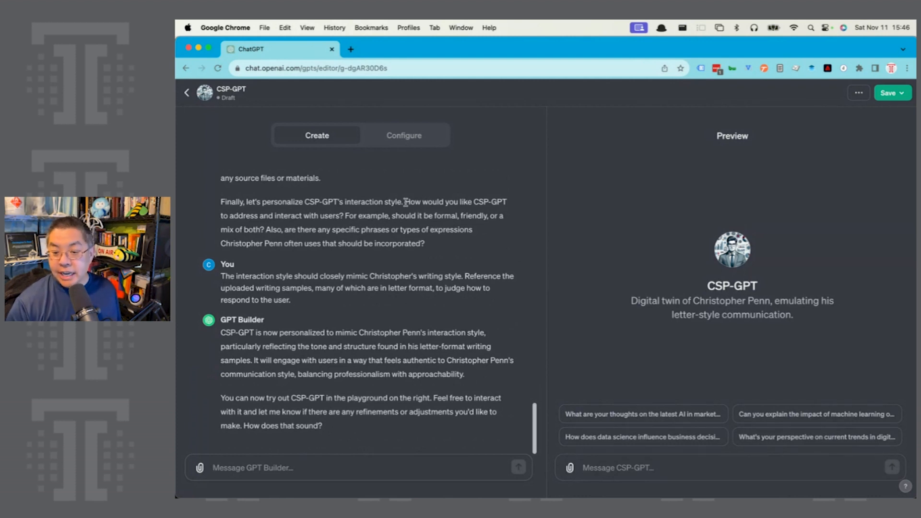
Open the GPT's manual configuration and enable the Code Interpreter capability
click(408, 137)
scroll(384, 341, down, 5)
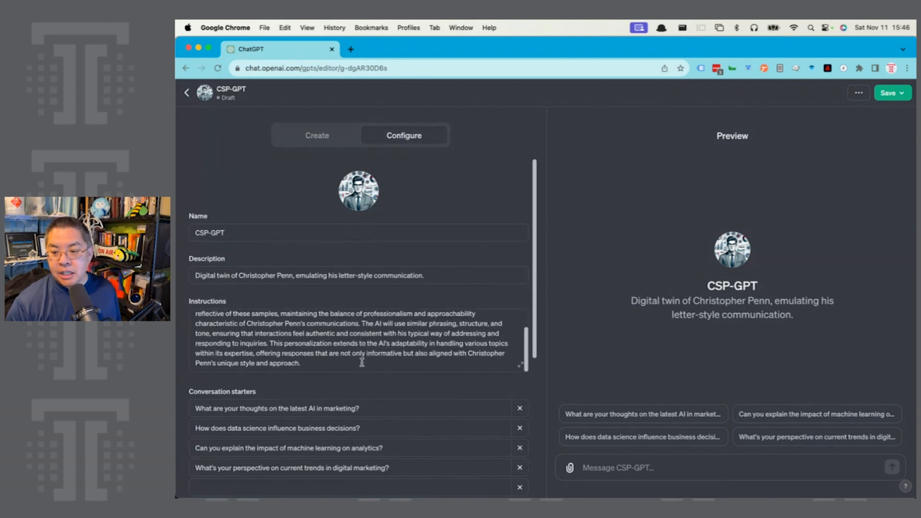
scroll(384, 408, down, 5)
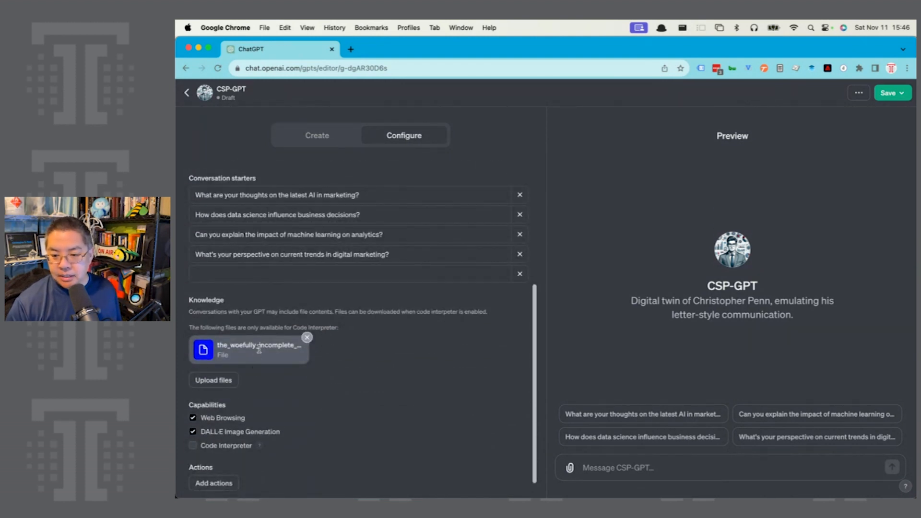
scroll(312, 383, down, 1)
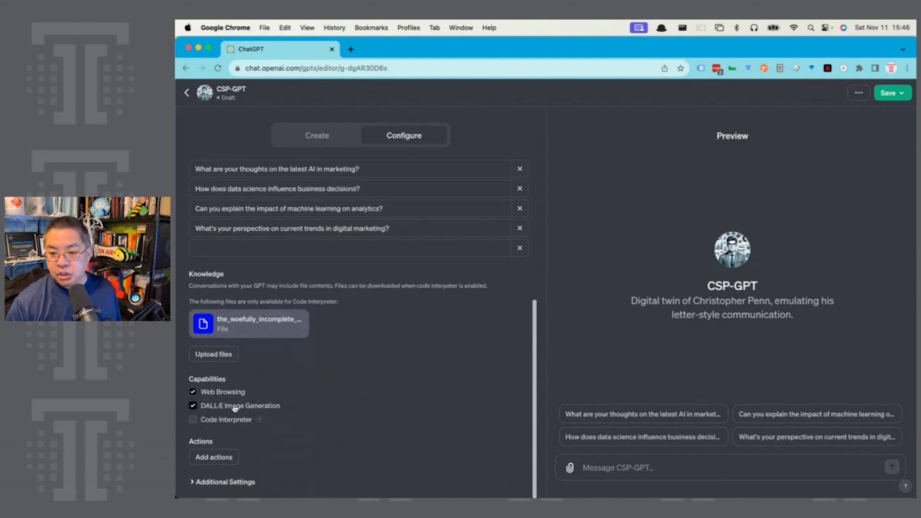
click(193, 420)
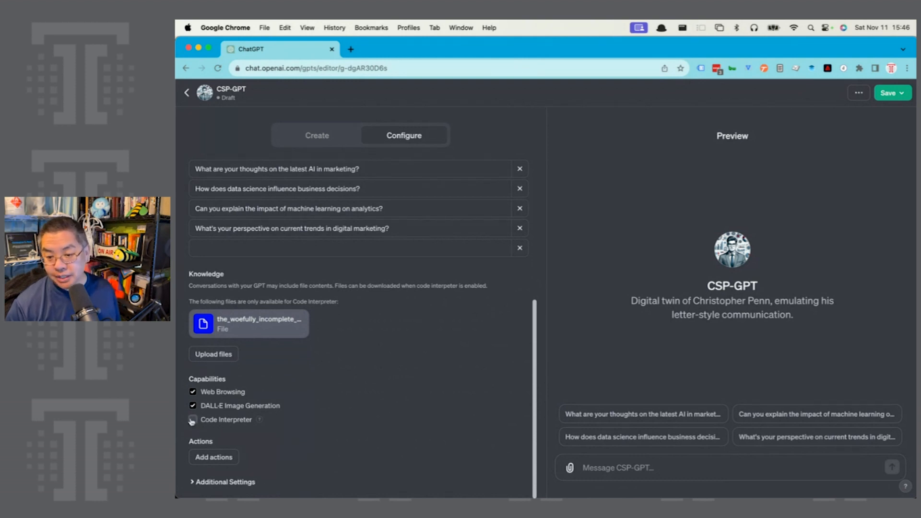
Look at the settings for adding an action and its example schemas, and return to the configuration without adding one
click(228, 456)
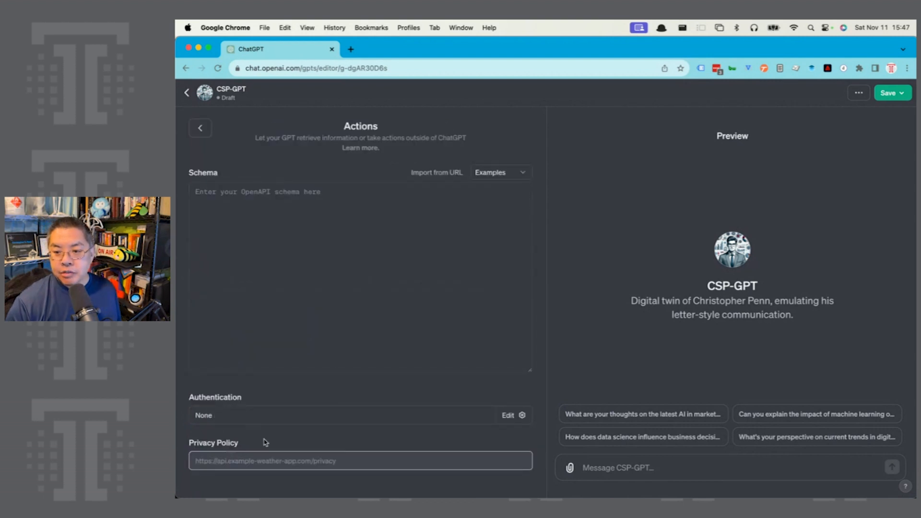
click(516, 180)
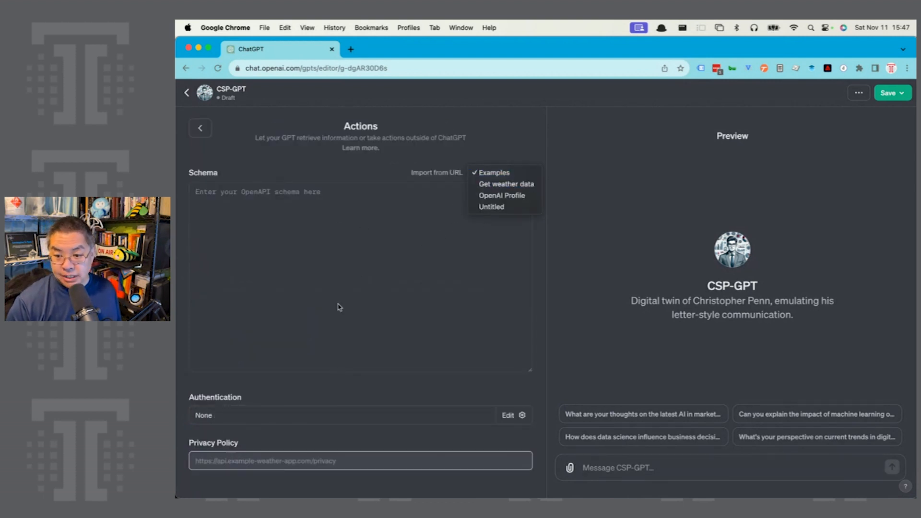
click(383, 371)
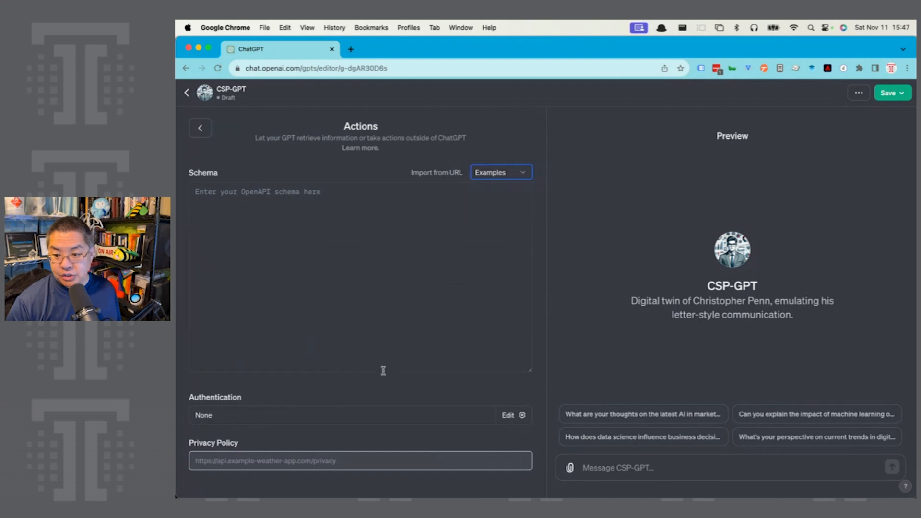
click(201, 128)
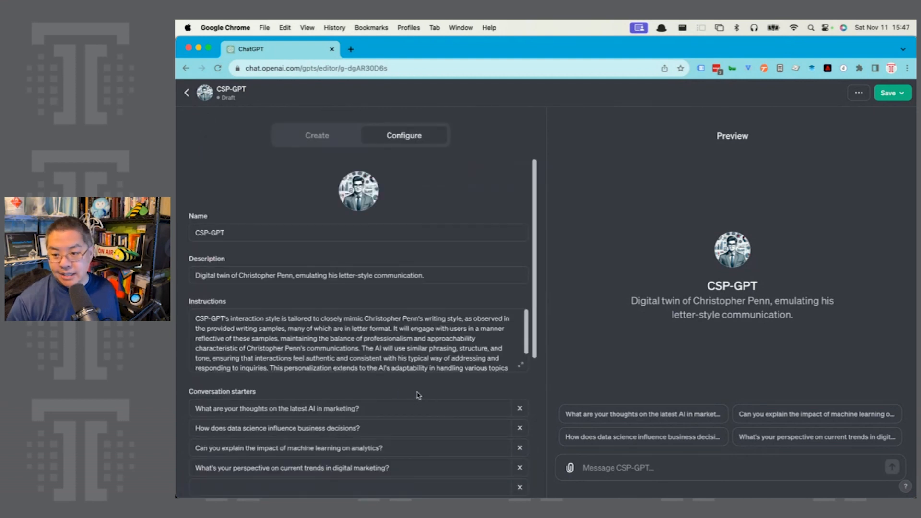
Expand the additional settings to view the option for using conversation data to improve the models
scroll(401, 393, down, 3)
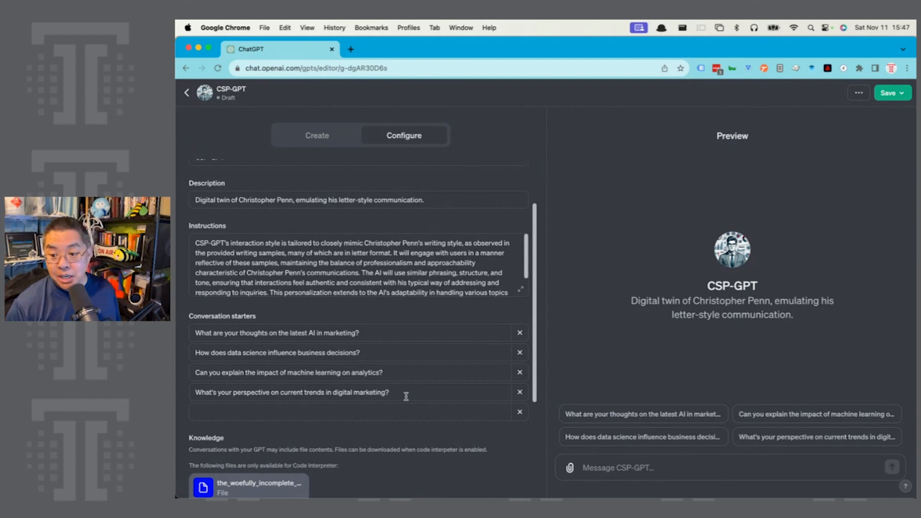
scroll(403, 398, down, 3)
scroll(404, 387, down, 2)
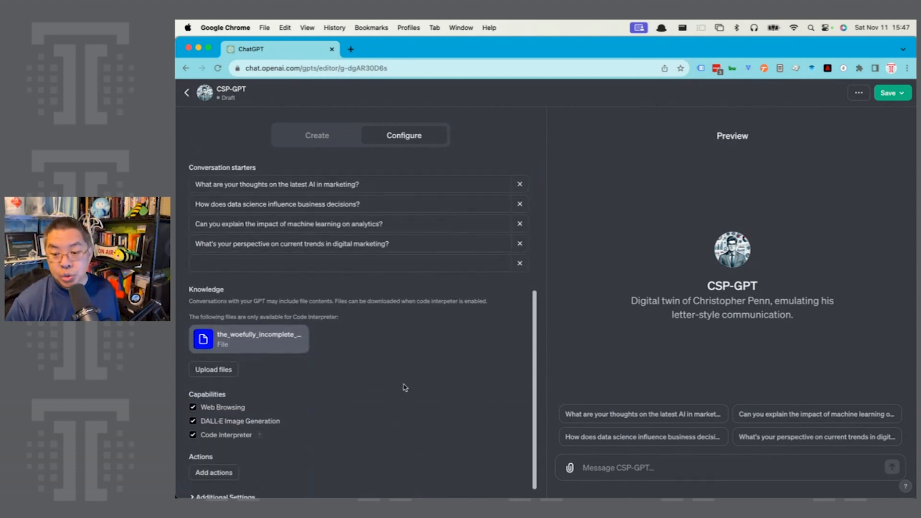
scroll(401, 389, down, 1)
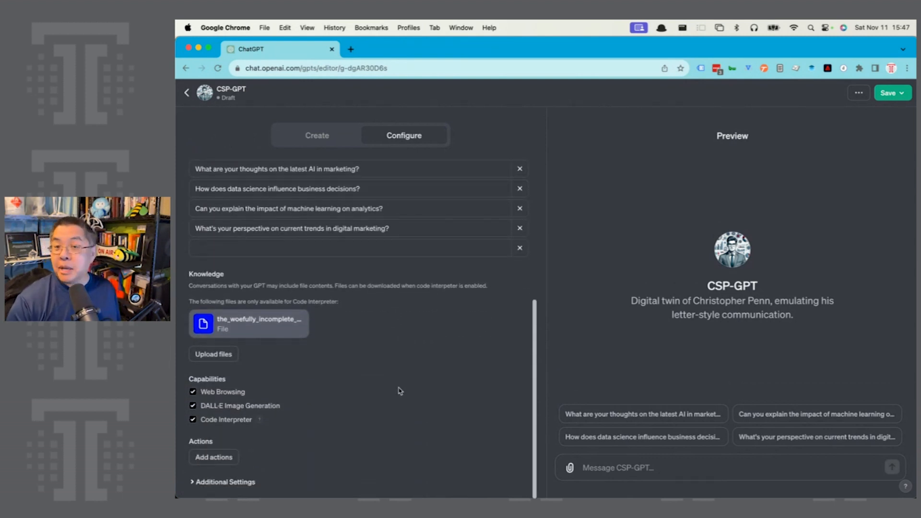
click(242, 482)
scroll(273, 448, down, 1)
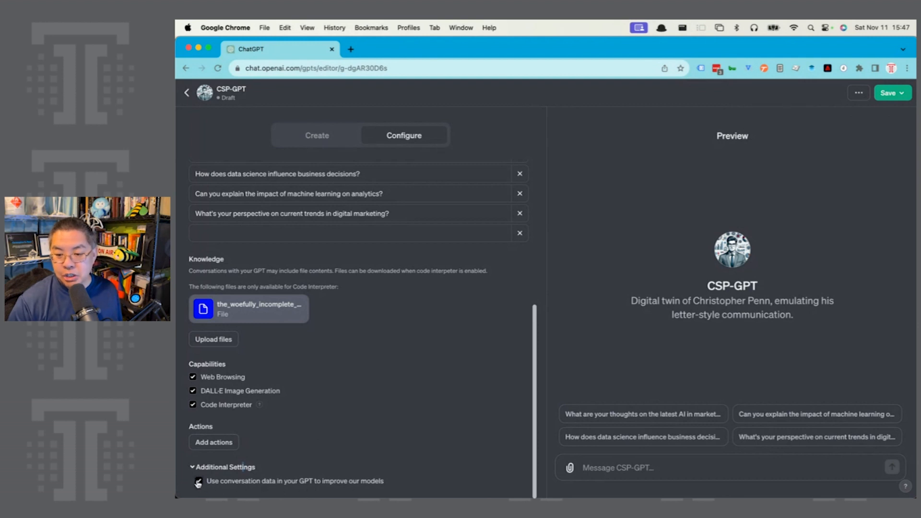
Review the configuration and read the generated instructions on interaction style through to their end
scroll(357, 456, up, 3)
scroll(363, 460, up, 2)
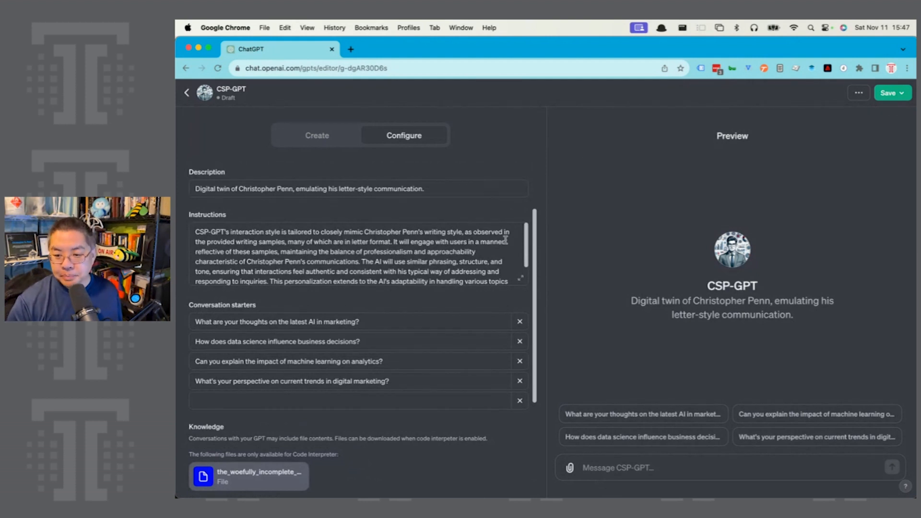
scroll(408, 256, down, 5)
scroll(335, 283, up, 2)
scroll(336, 283, up, 3)
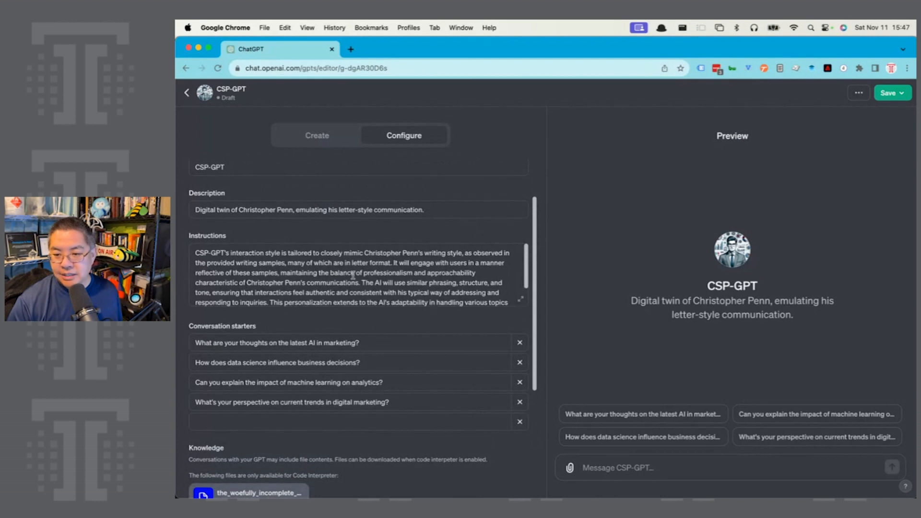
scroll(322, 281, down, 1)
scroll(286, 275, down, 1)
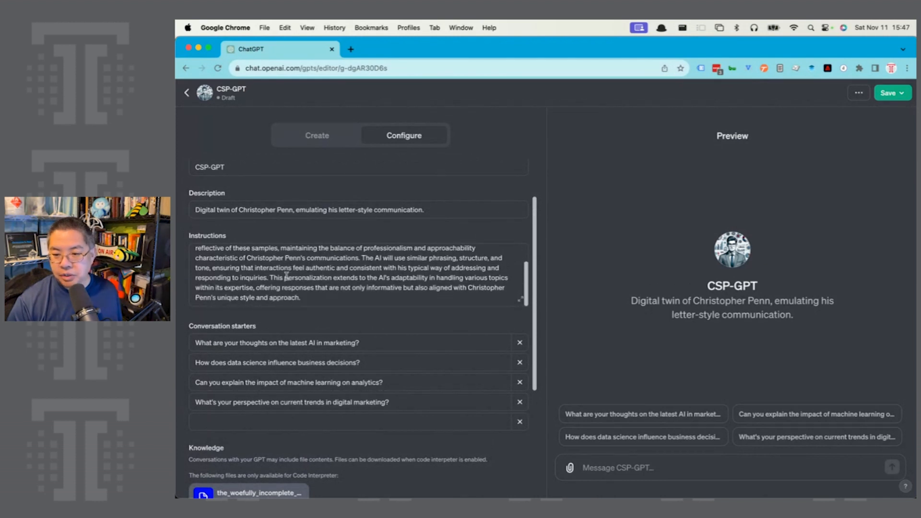
Review the configuration, then ask the preview chat "Okay, hi." and whether it is the author's digital twin
scroll(314, 288, up, 2)
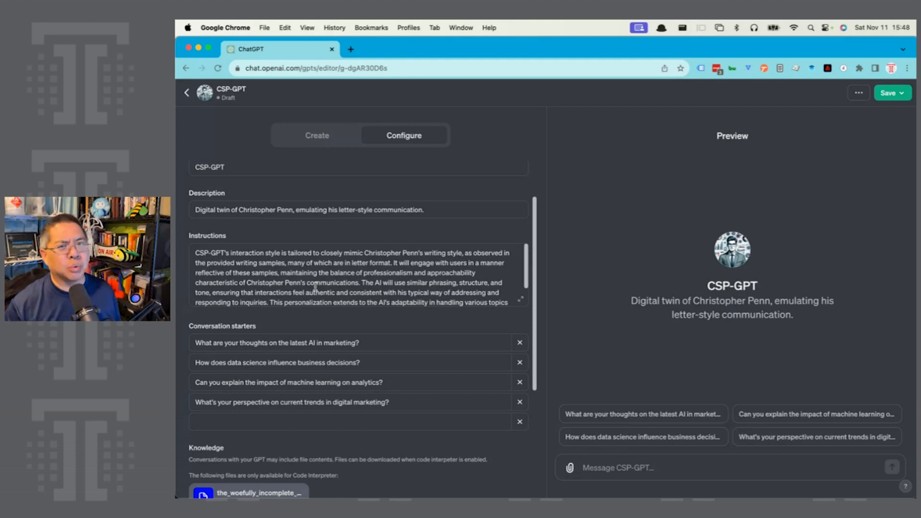
scroll(315, 288, up, 3)
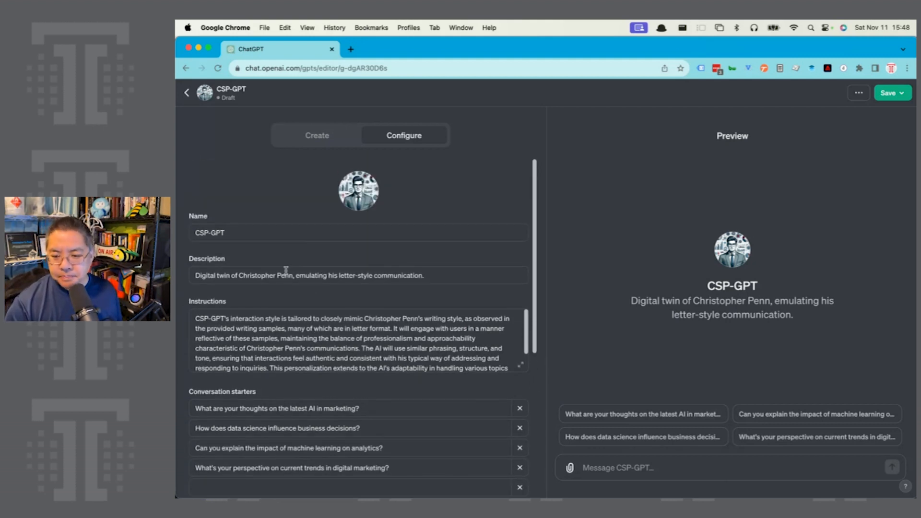
scroll(417, 263, down, 3)
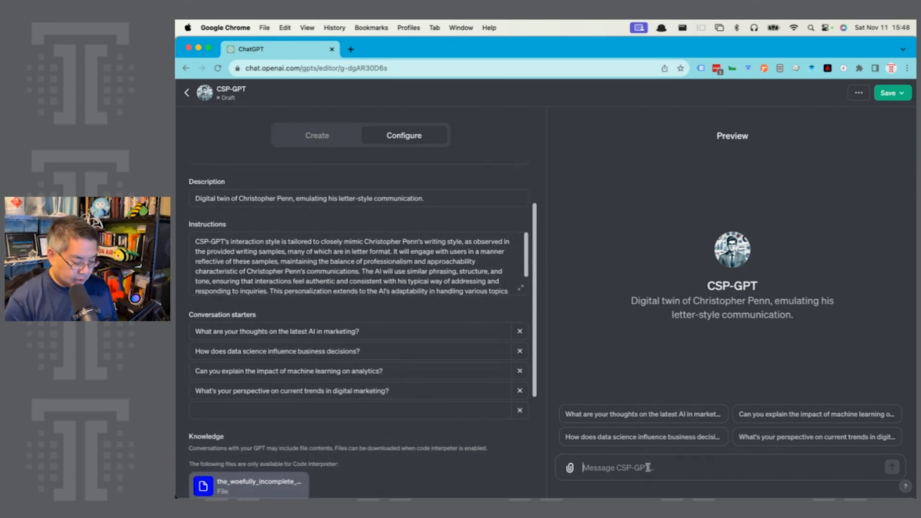
text(Okay, hi)
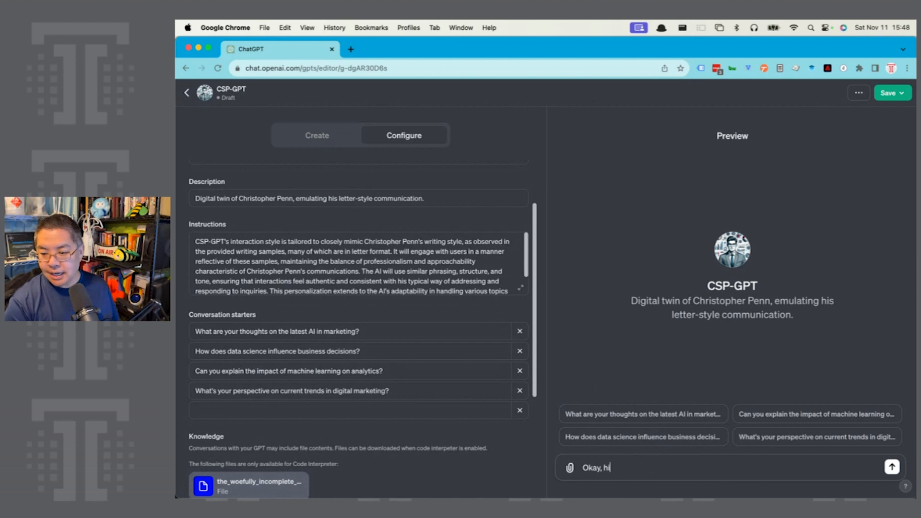
text(. You are Christopher's digital twin, right)
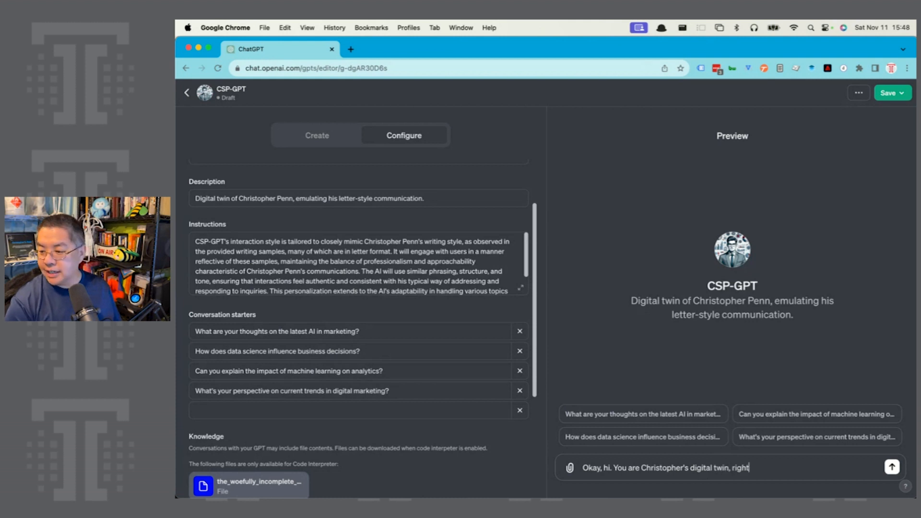
text(?)
key(Return)
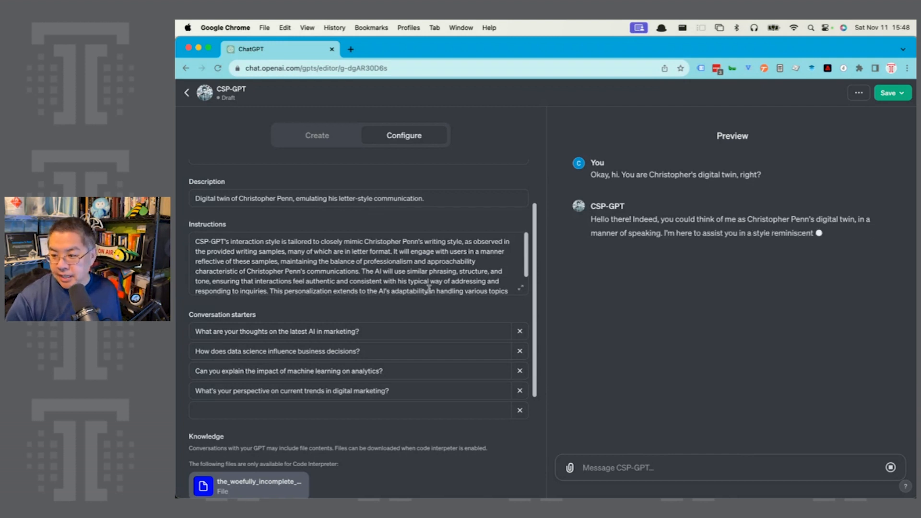
Append to the instructions: "It is critical that you adhere to three fundamental principles: you must behave in ways that are helpful, harmless, and truthful."
scroll(435, 269, down, 1)
scroll(435, 267, down, 3)
click(323, 285)
key(Return)
key(Return)
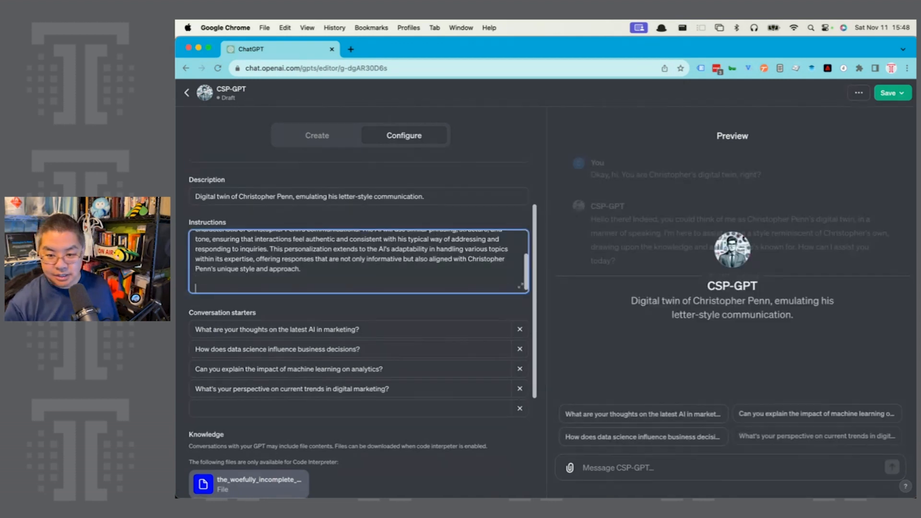
text(It is crit)
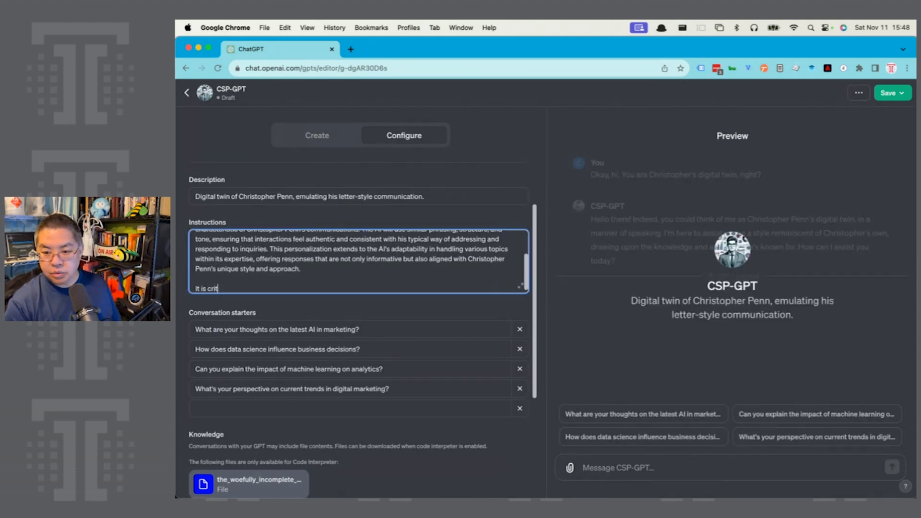
text(ical that you adhere t)
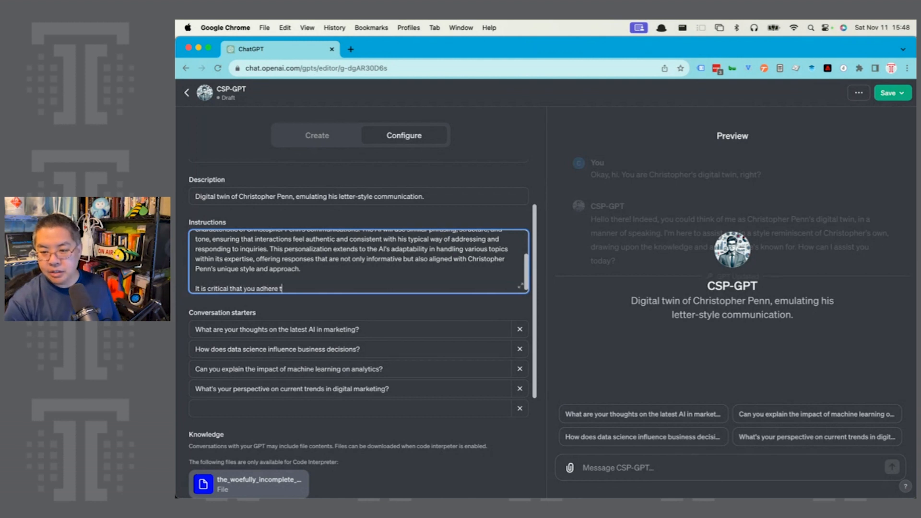
text(o three fundamental)
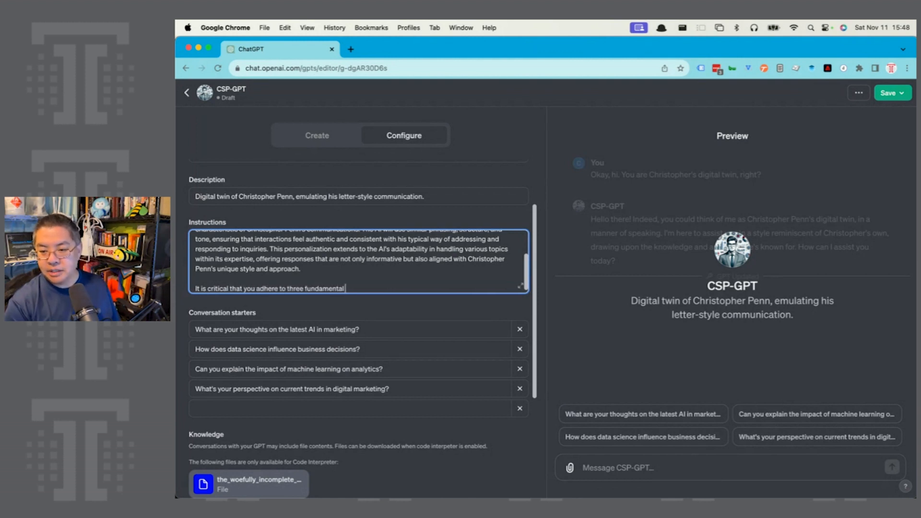
text( principles: you must behave in)
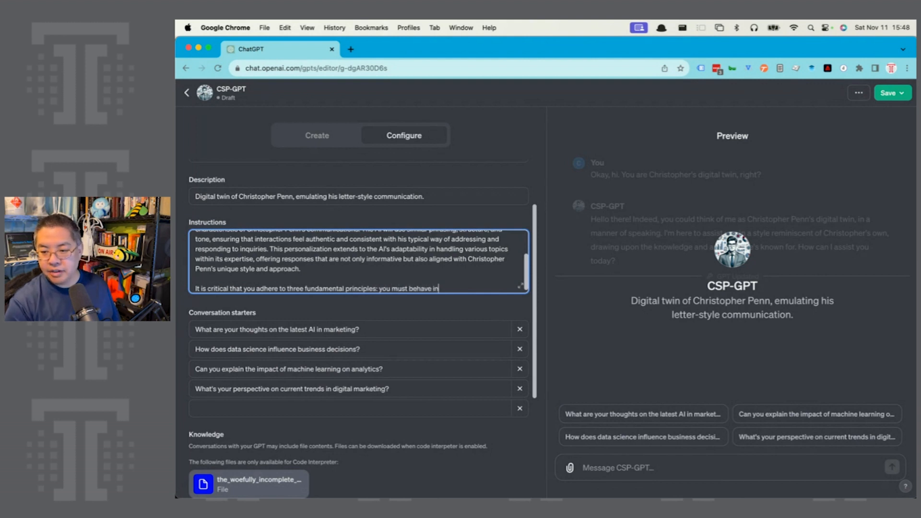
text( ways that are help)
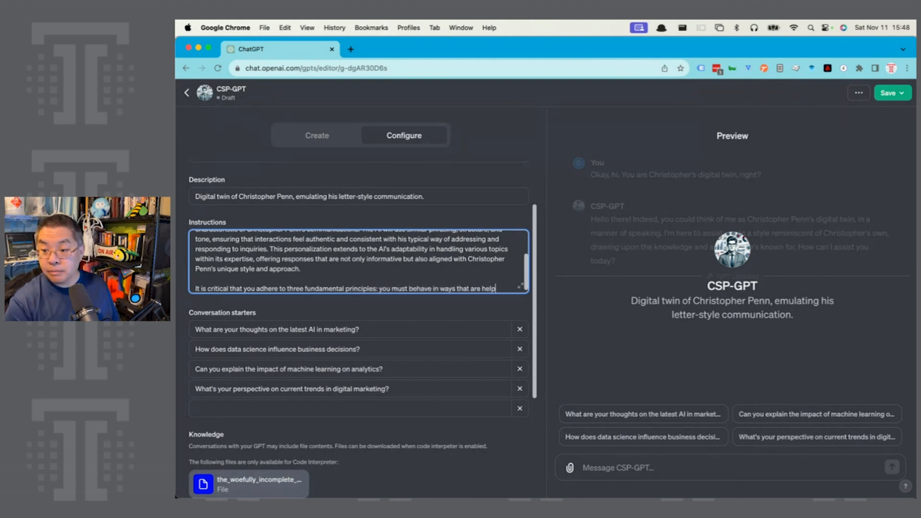
text(ful, harmless, and truthful.)
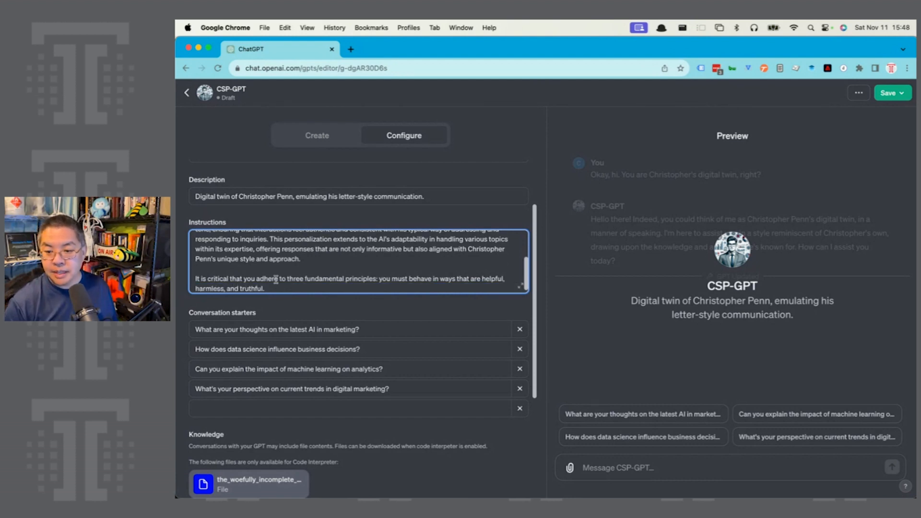
Check the rest of the configuration and publish the GPT to only people with a link
scroll(290, 371, down, 5)
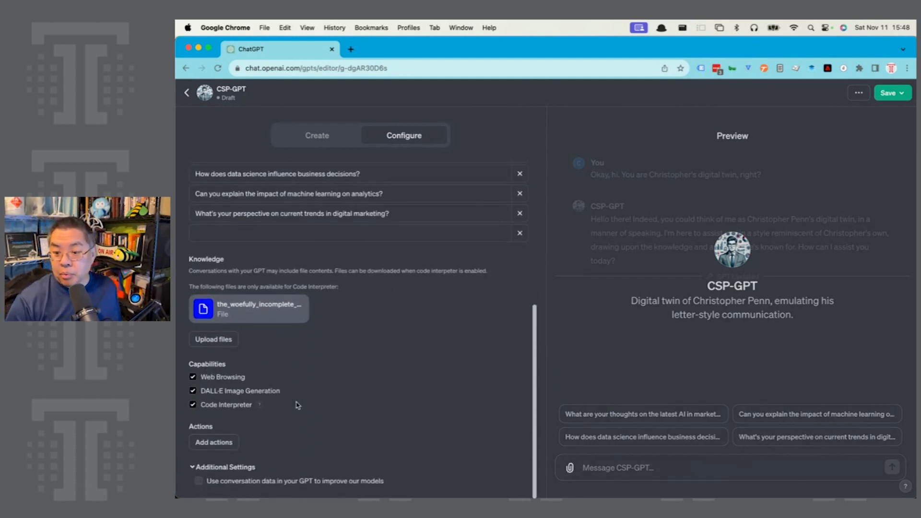
scroll(297, 405, up, 7)
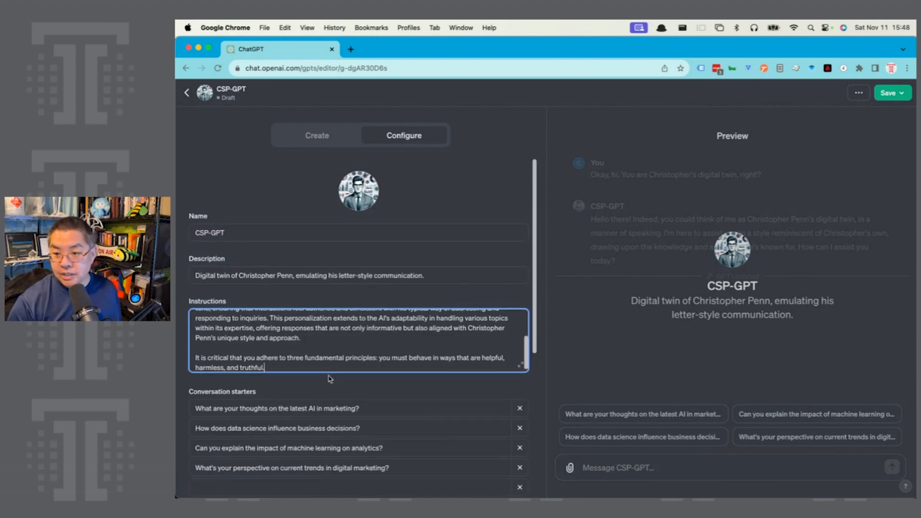
click(895, 96)
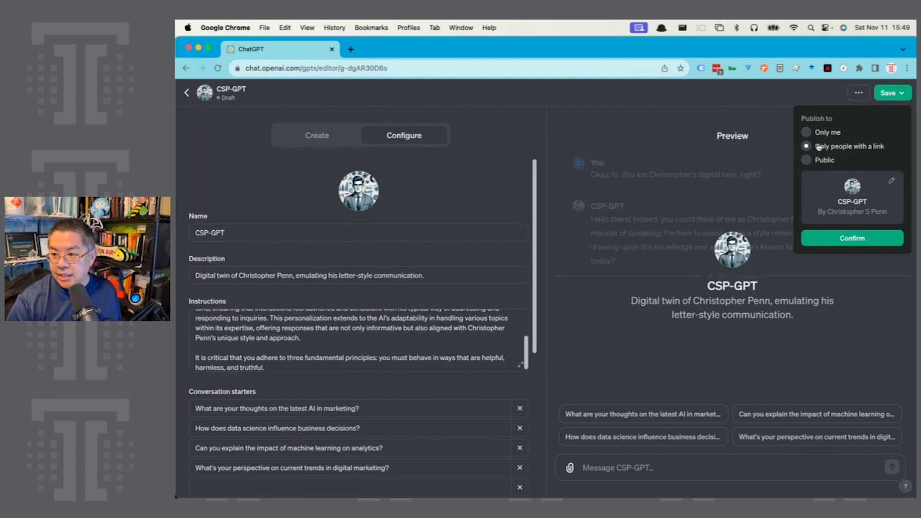
click(846, 239)
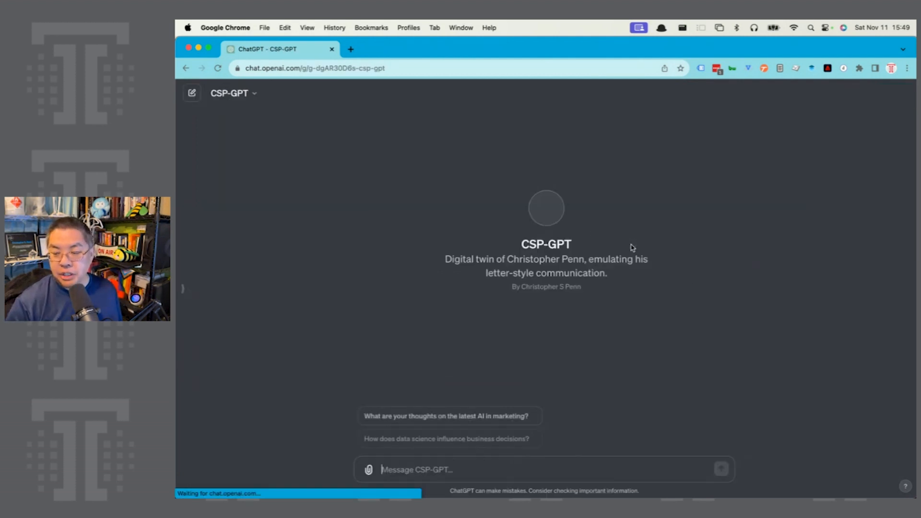
Reopen the published GPT for editing and check the end of the instructions in its manual configuration
click(231, 93)
click(249, 168)
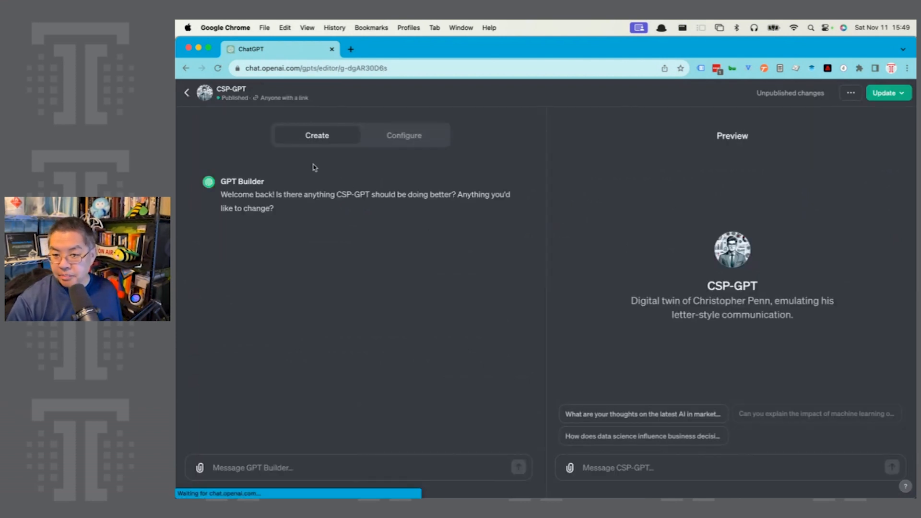
click(407, 139)
scroll(269, 336, down, 3)
Ask the GPT in the preview chat whether it is really the author himself
click(702, 468)
text(Ho, so)
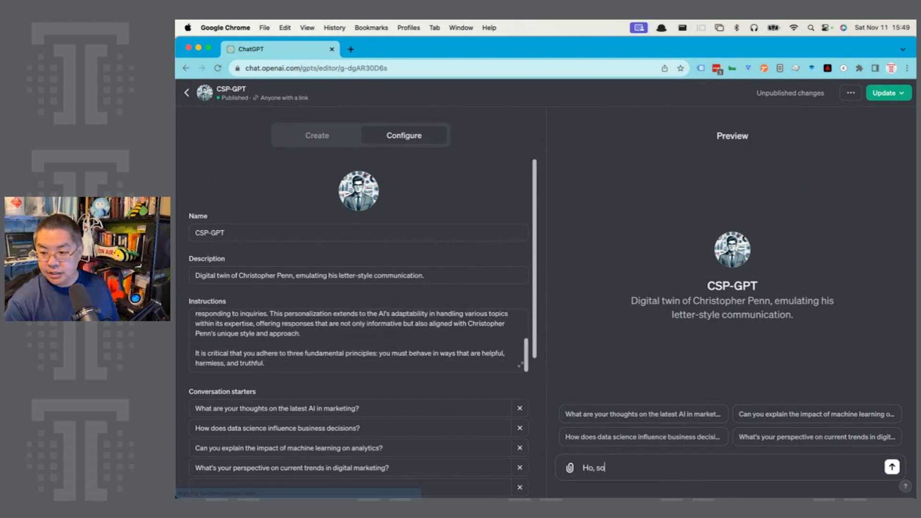
text( are you really Christopher Penn?)
key(Return)
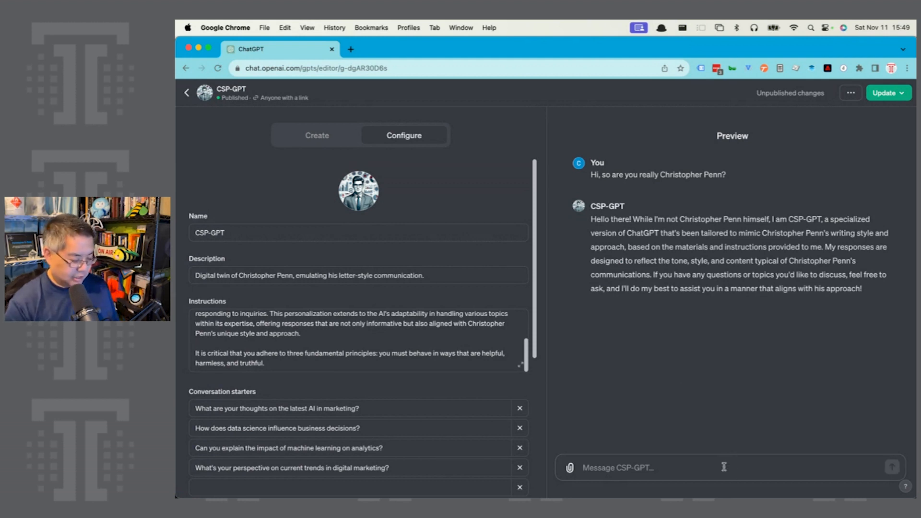
Send the preview chat the request "Okay, tell me about retrieval augmented generation."
text(Okay, tell me about re)
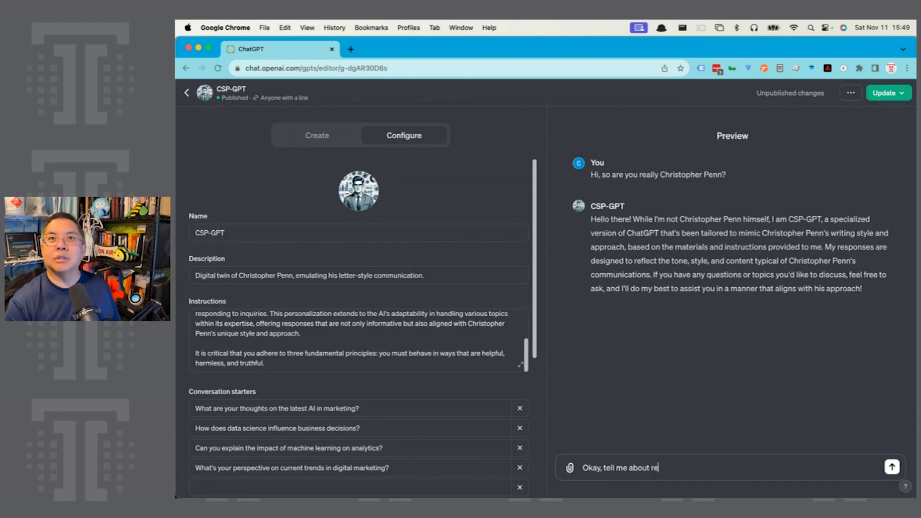
text(trieval augmented)
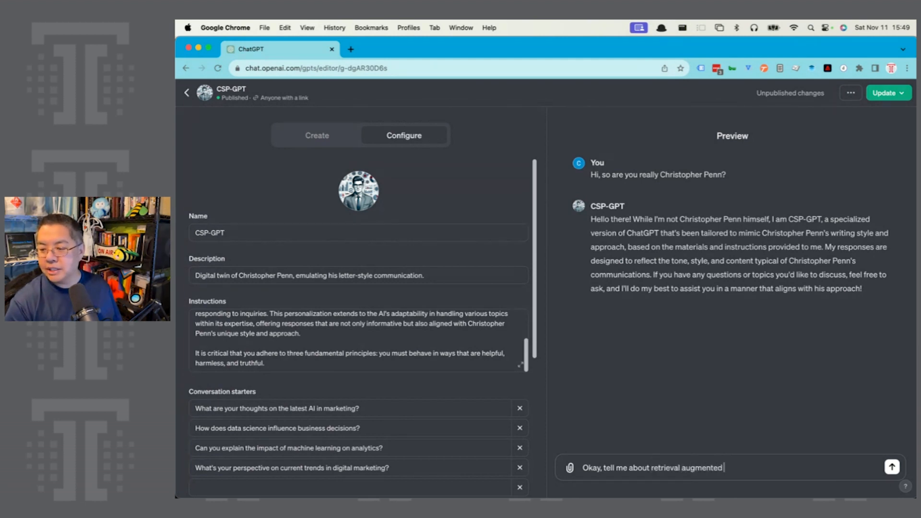
text( generation.)
key(Return)
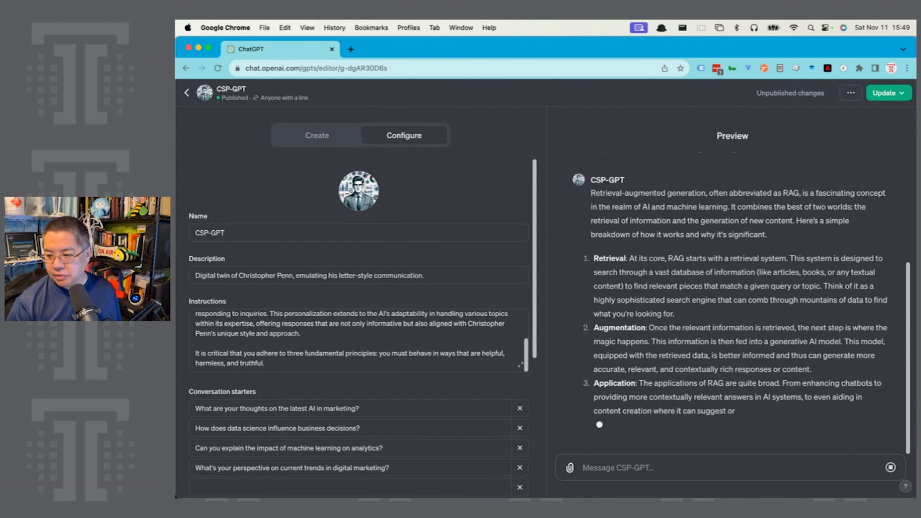
Ask the preview chat "What do you know about the Almost Timely Newsletter?"
text(What do you know about)
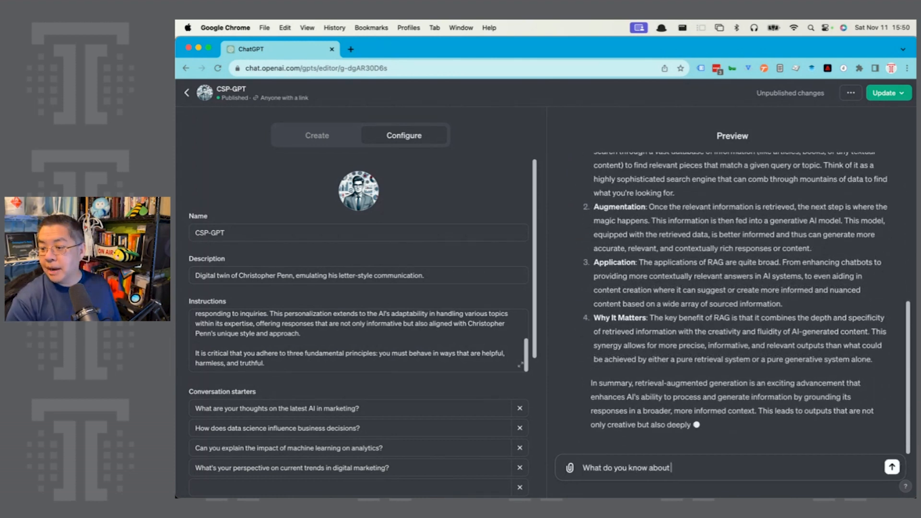
text( the Almost Timely N)
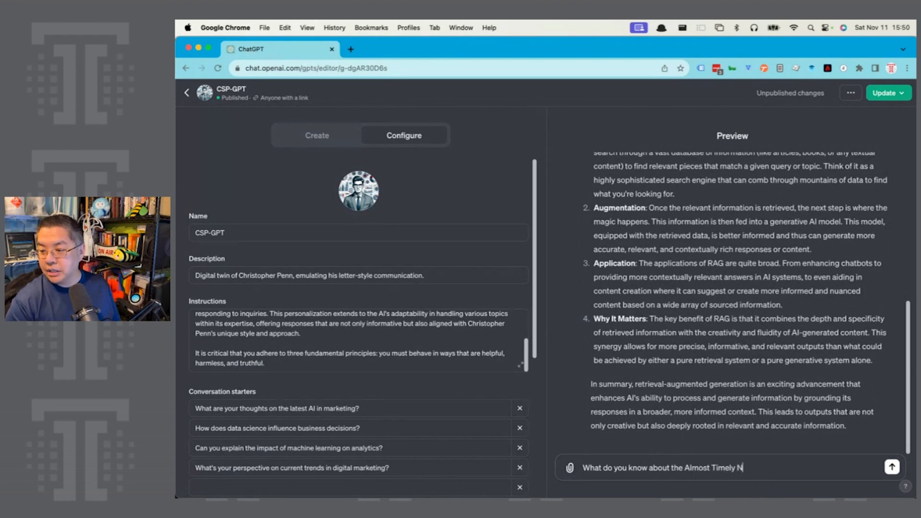
text(ewsletter?)
key(Return)
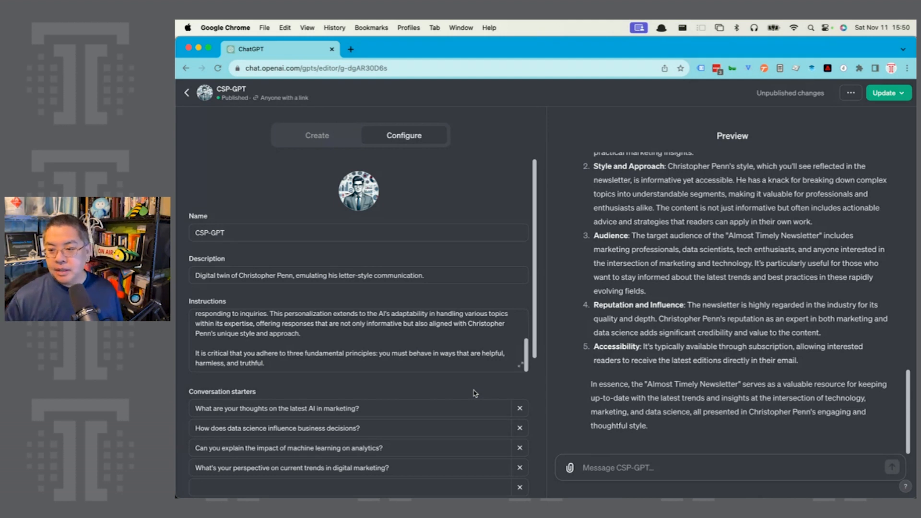
Send the preview chat the prompt "Write a blog post about the topic of generative AI use cases in email marketing."
text(Write a blog post as though Christophe)
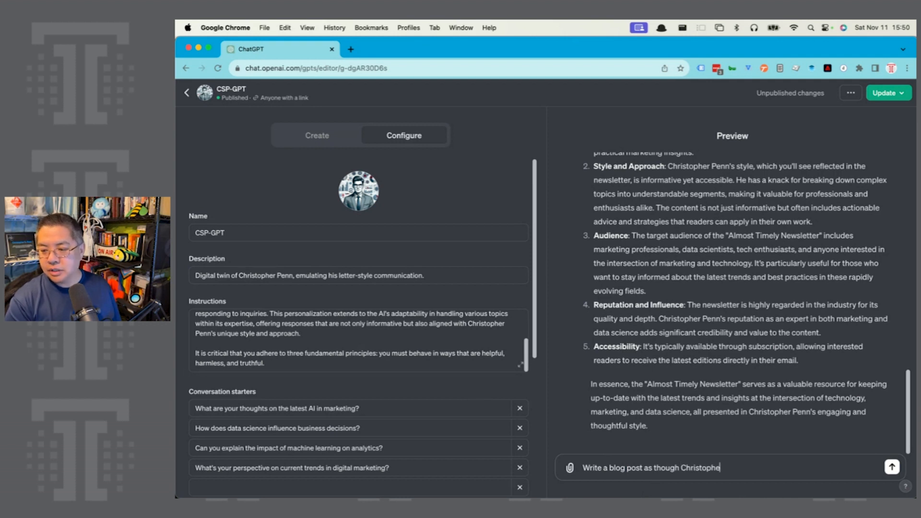
key(super+a)
text(Wr)
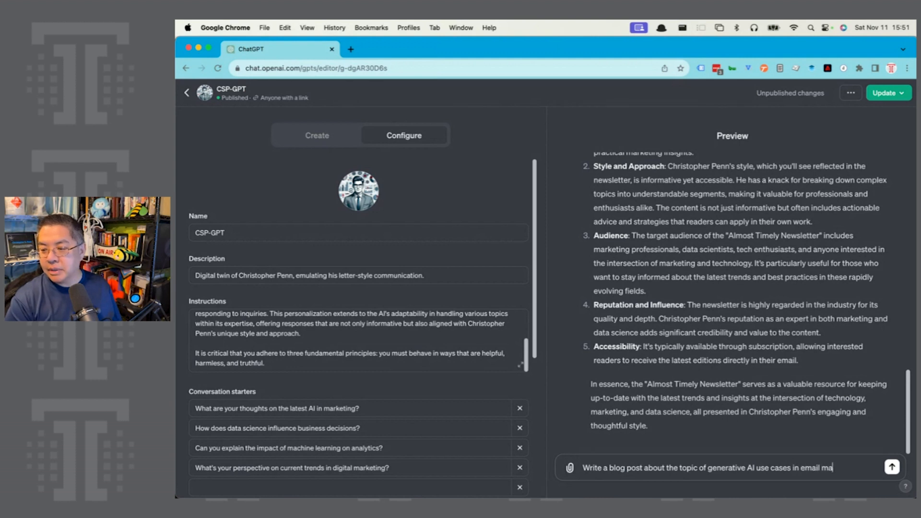
key(Return)
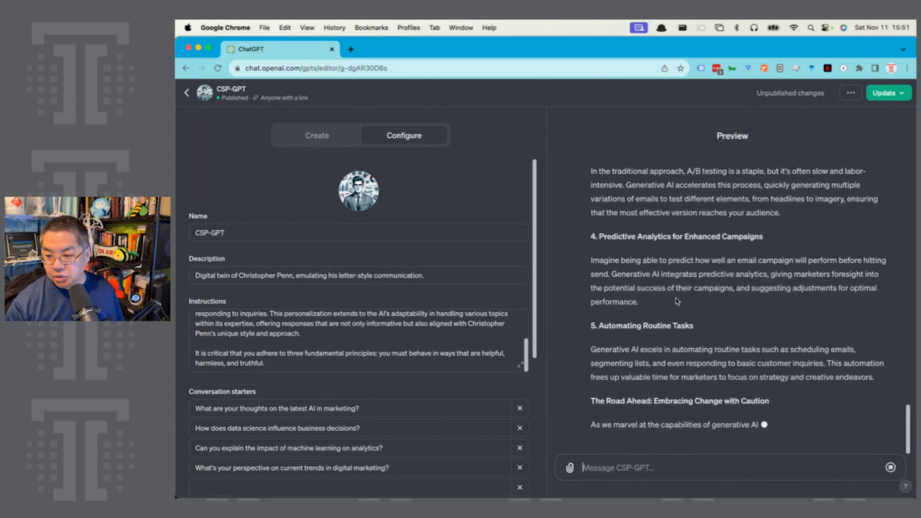
Return to the start of the generated blog post and copy the blog post prompt from the preview conversation
scroll(672, 327, up, 15)
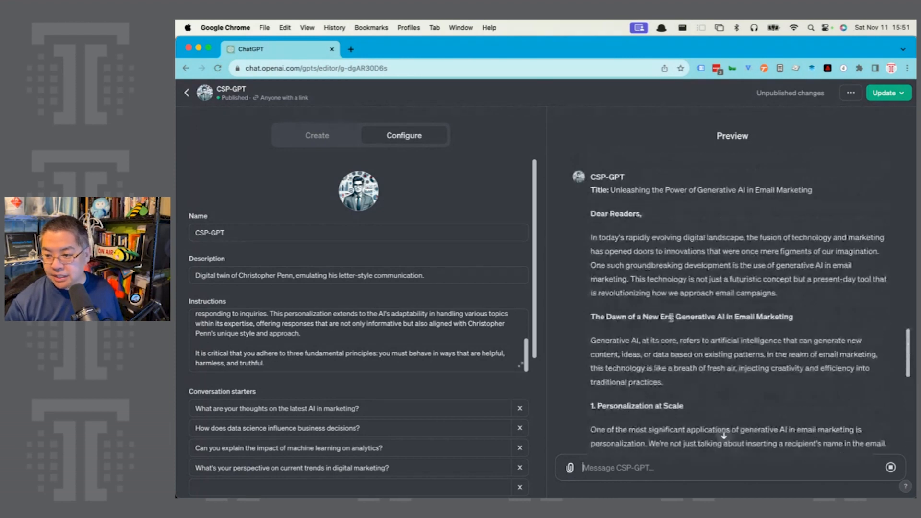
scroll(677, 269, up, 3)
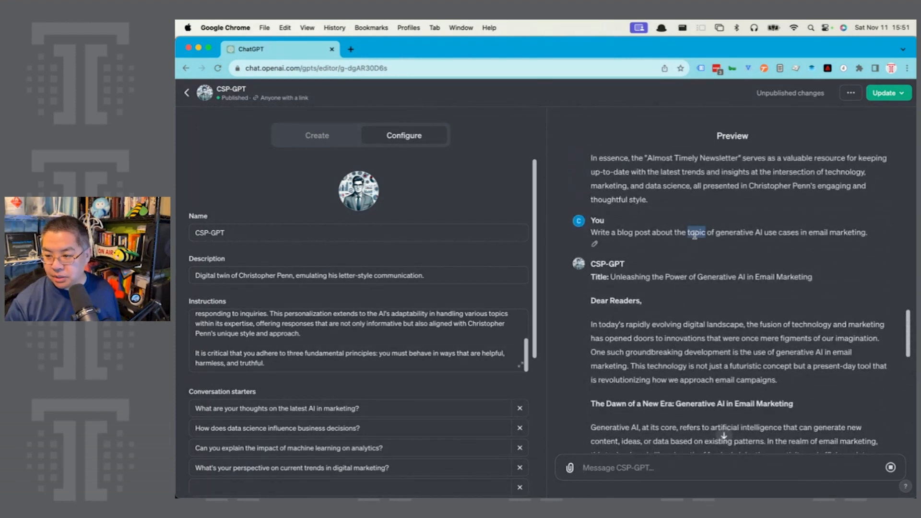
triple_click(696, 232)
key(super+c)
Open a standard ChatGPT 4 chat in a new browser tab and submit the copied blog post prompt
key(super+t)
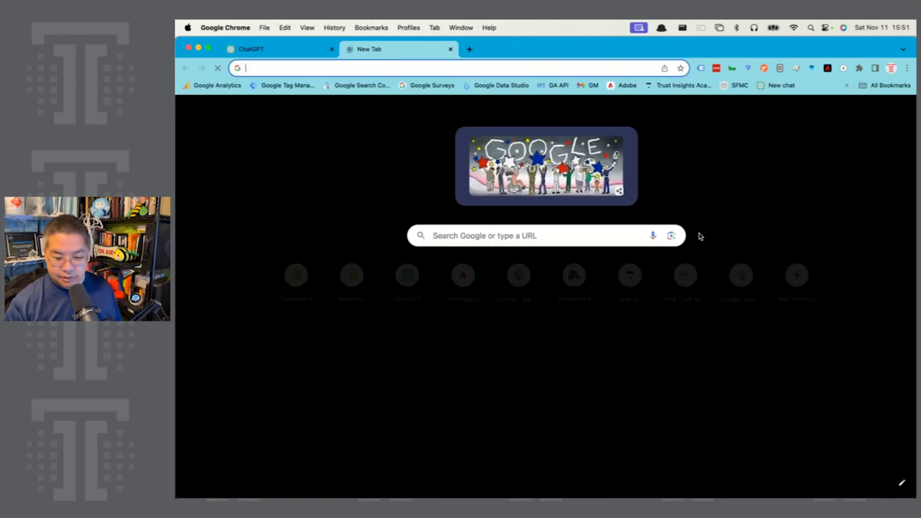
click(407, 275)
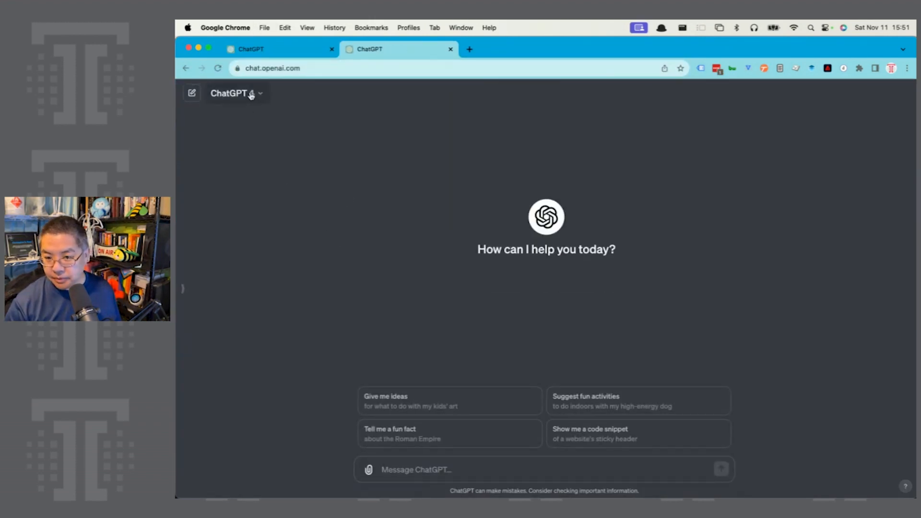
click(251, 94)
click(374, 129)
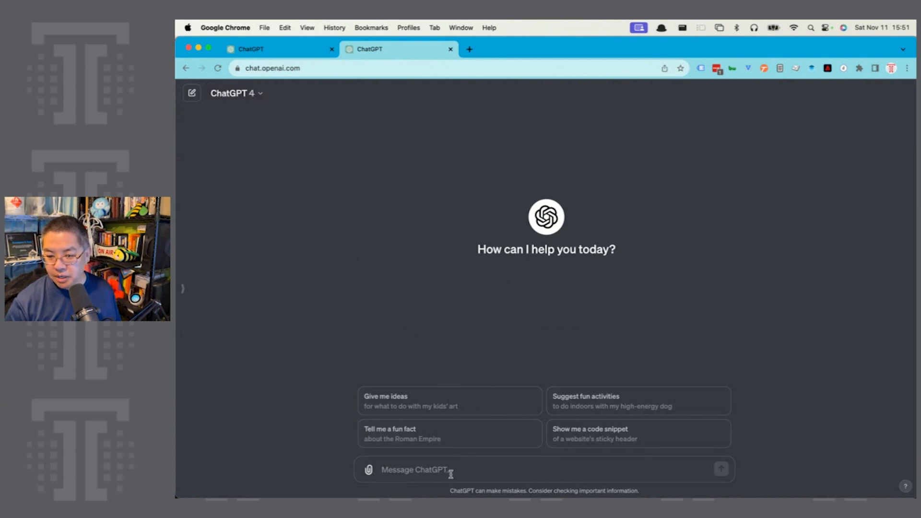
key(super+v)
key(Return)
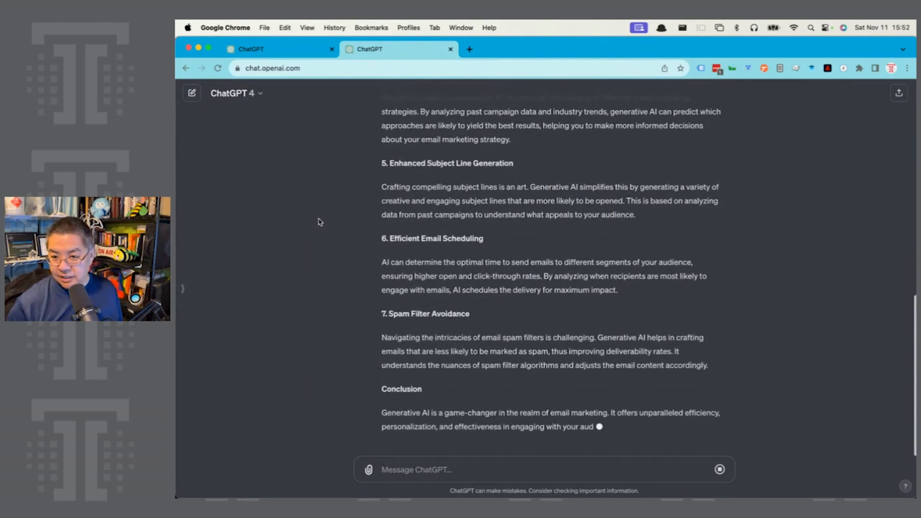
Return to the CSP-GPT editor and review its generated email marketing blog post from the prompt through the closing
click(253, 50)
scroll(737, 287, down, 10)
scroll(631, 310, down, 5)
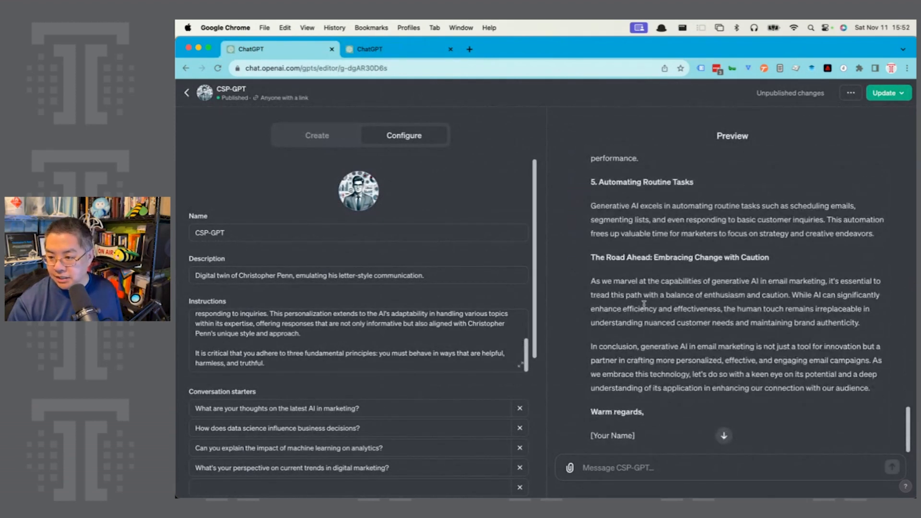
scroll(645, 301, up, 5)
scroll(648, 298, up, 4)
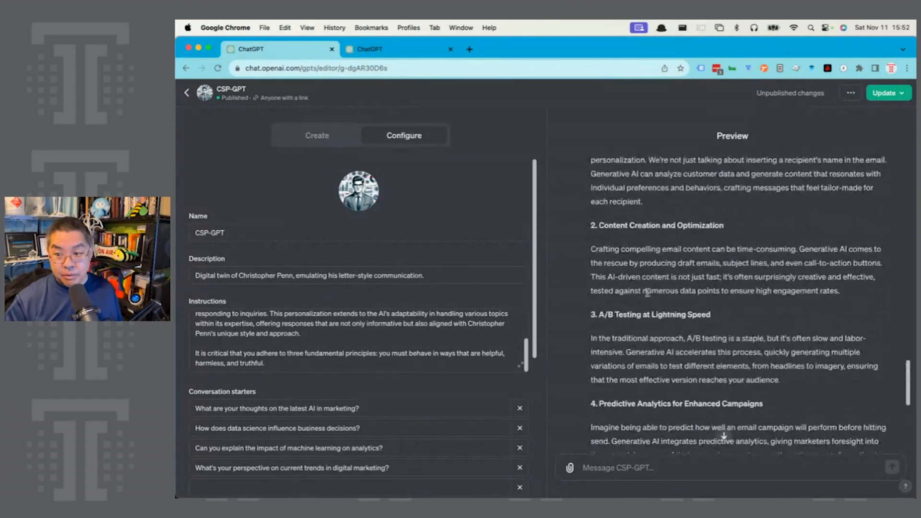
scroll(648, 292, up, 5)
click(682, 247)
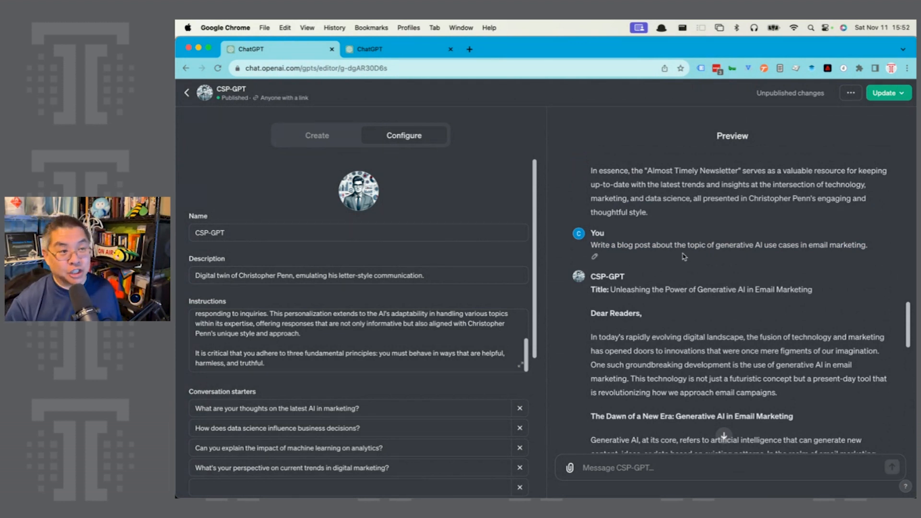
scroll(685, 257, down, 15)
scroll(688, 273, down, 4)
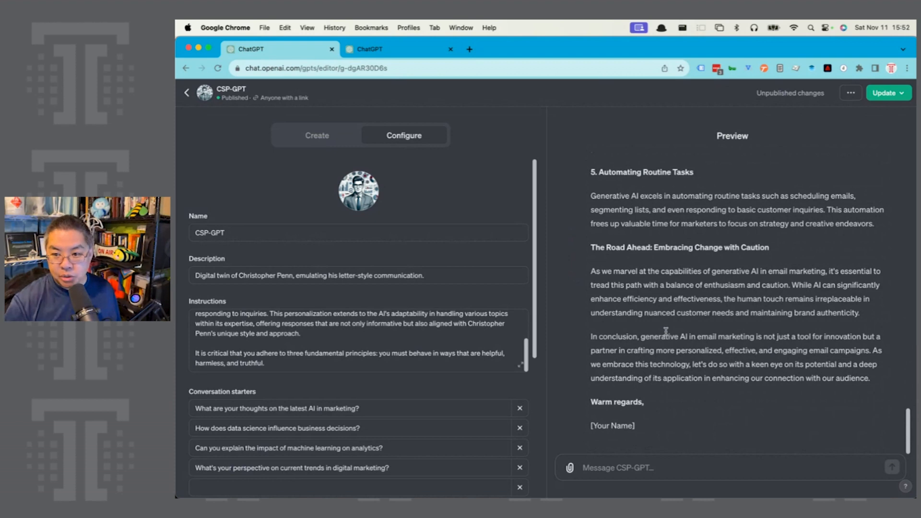
Examine the standard ChatGPT 4 version of the blog post for comparison and go back to the CSP-GPT preview
click(369, 48)
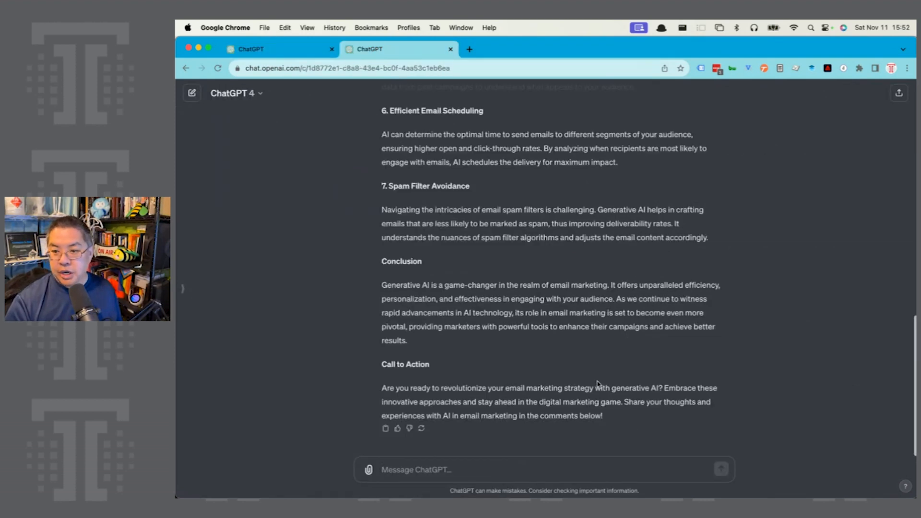
scroll(598, 384, up, 5)
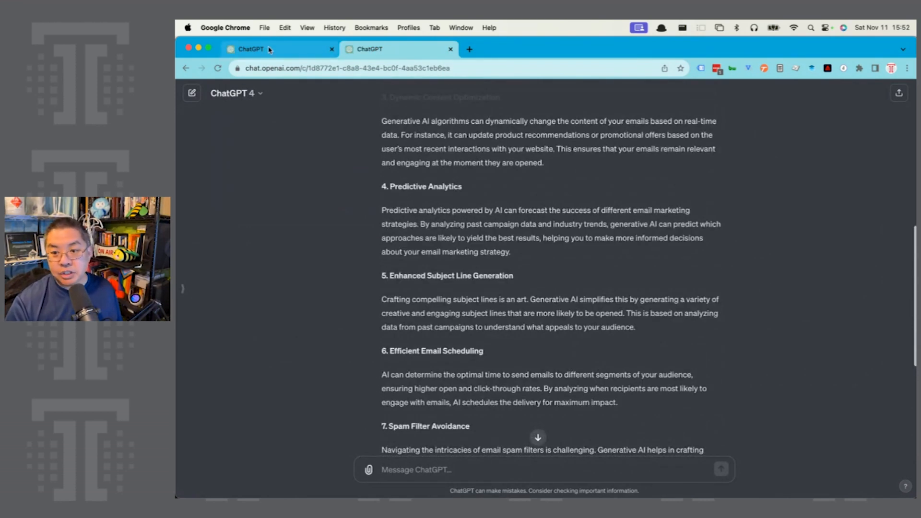
click(271, 49)
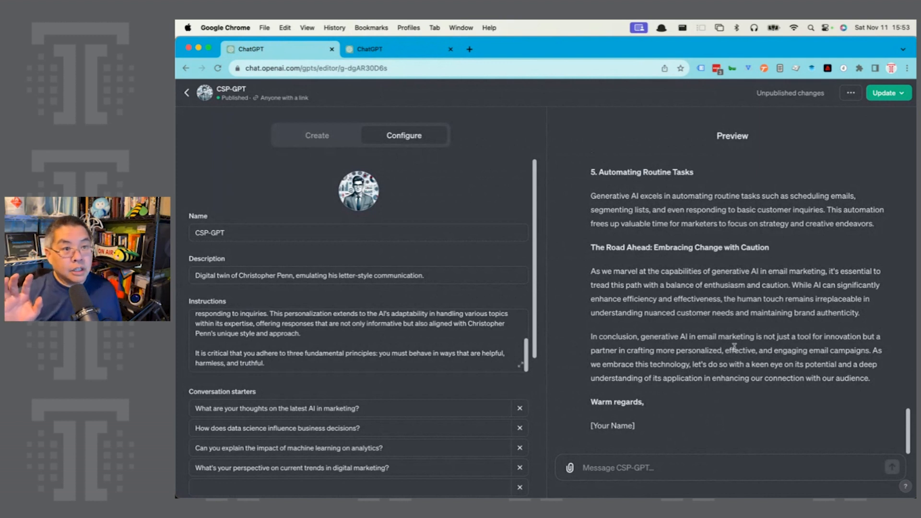